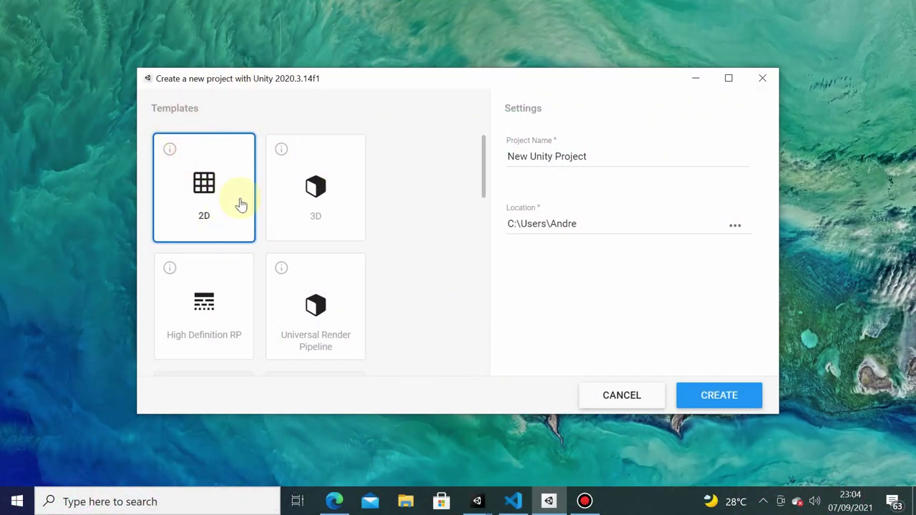
Replace the default project name with Week5GestureProject and create the 2D project
triple_click(613, 161)
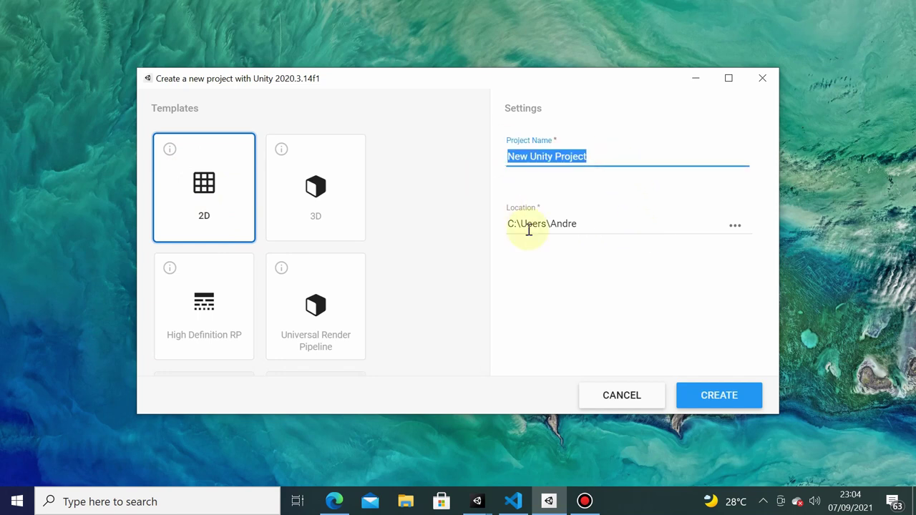
type("Week5Ges")
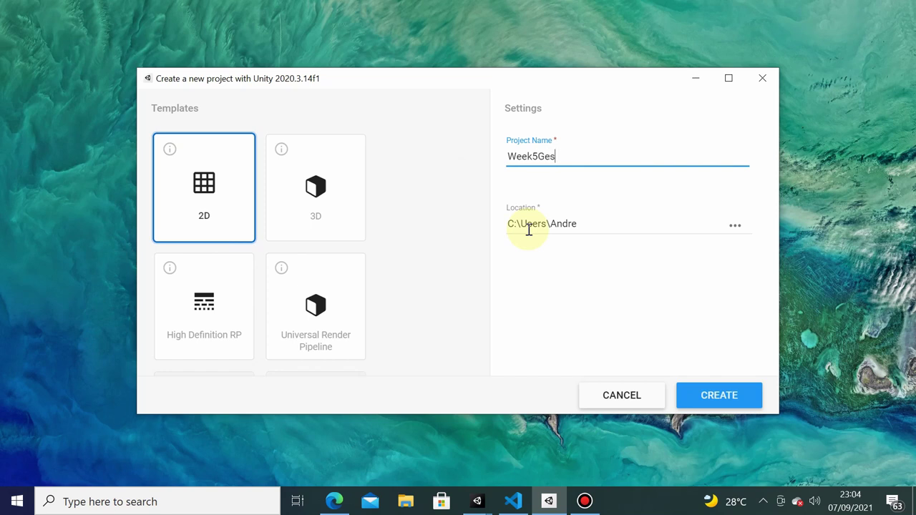
type("tureProject")
left_click(716, 398)
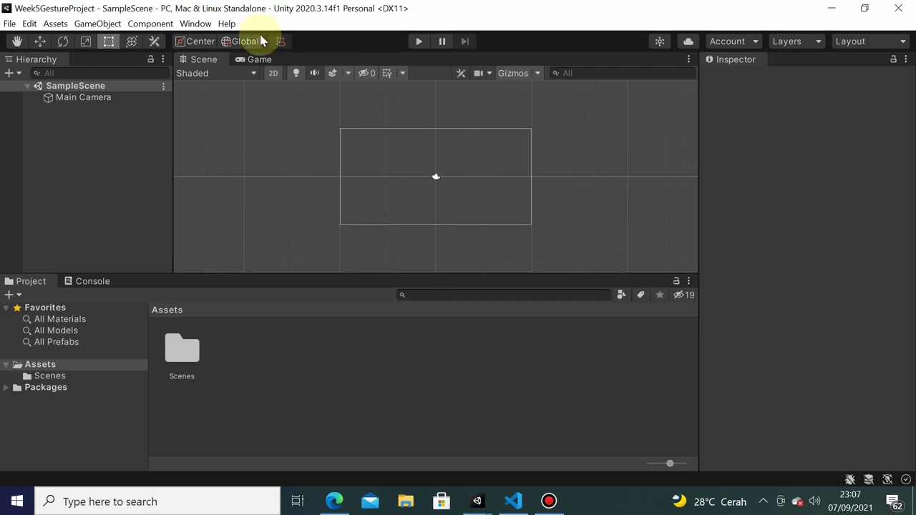
Open the Package Manager showing packages from the Unity Registry
left_click(196, 23)
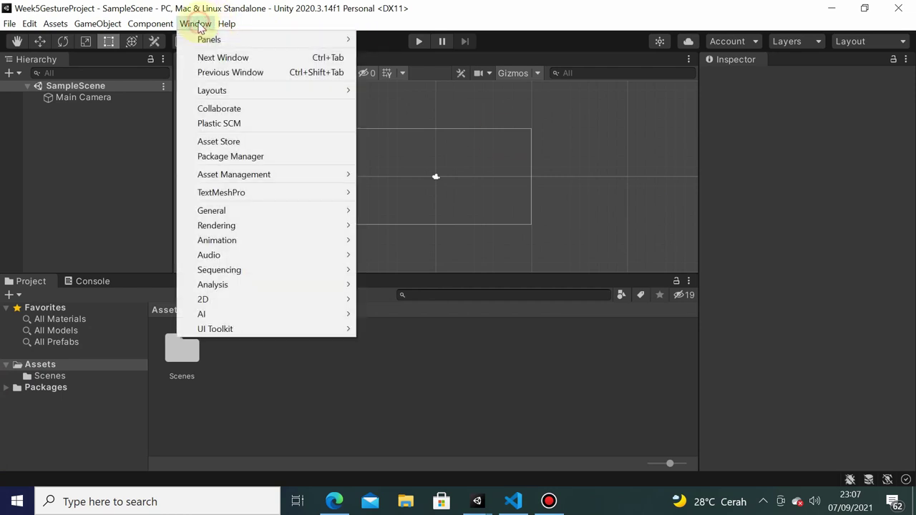
left_click(270, 157)
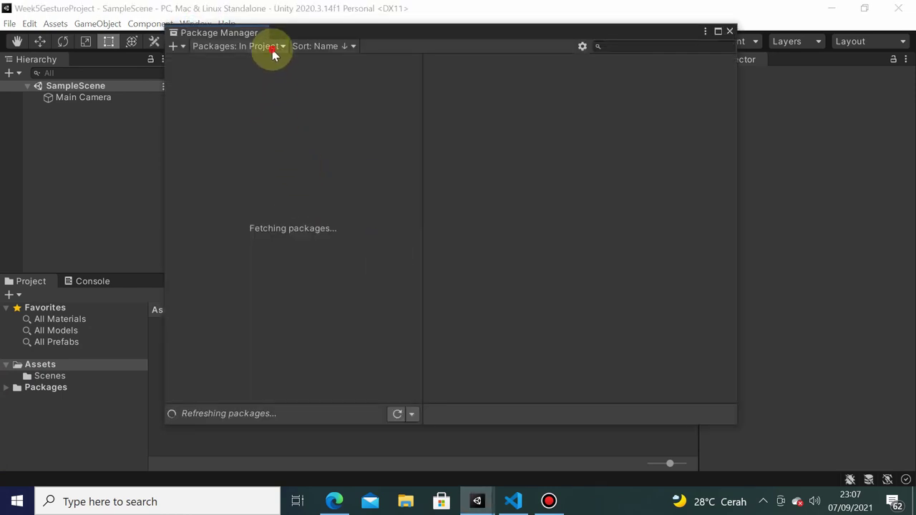
left_click(272, 52)
left_click(258, 61)
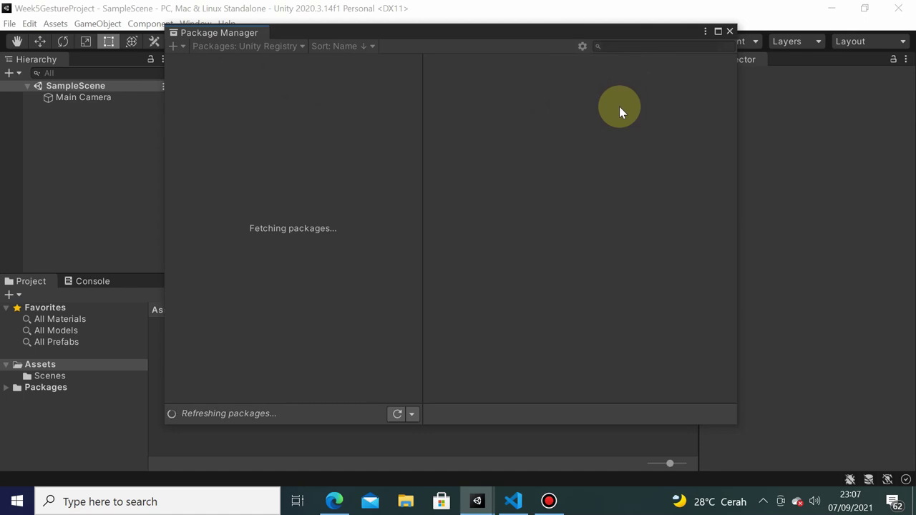
Install the Input System package and accept enabling its new input backends
left_click(646, 47)
type("input syst")
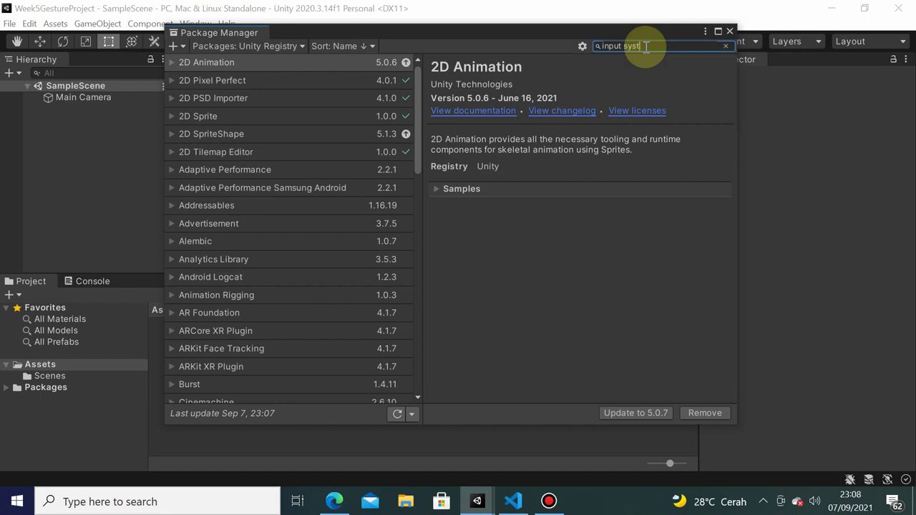
type("em")
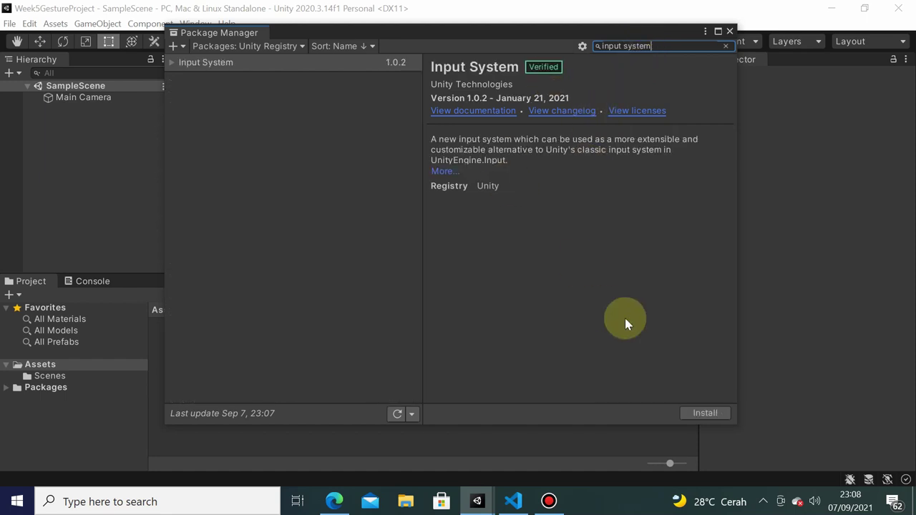
left_click(712, 413)
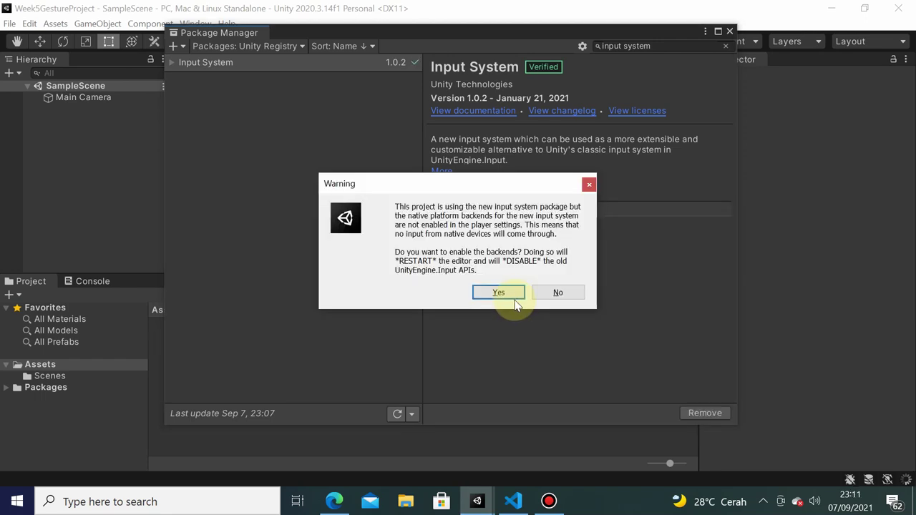
left_click(498, 293)
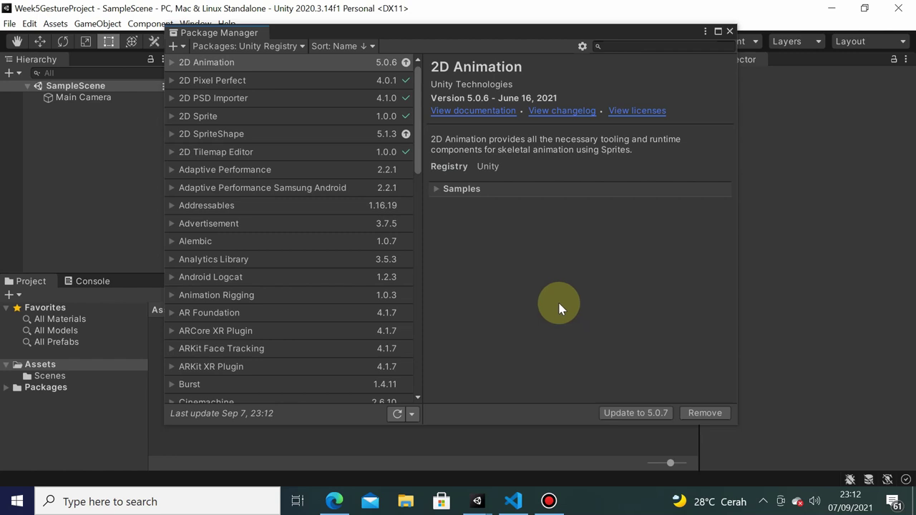
Turn on Enable Preview Packages in the project's advanced package settings
left_click(582, 46)
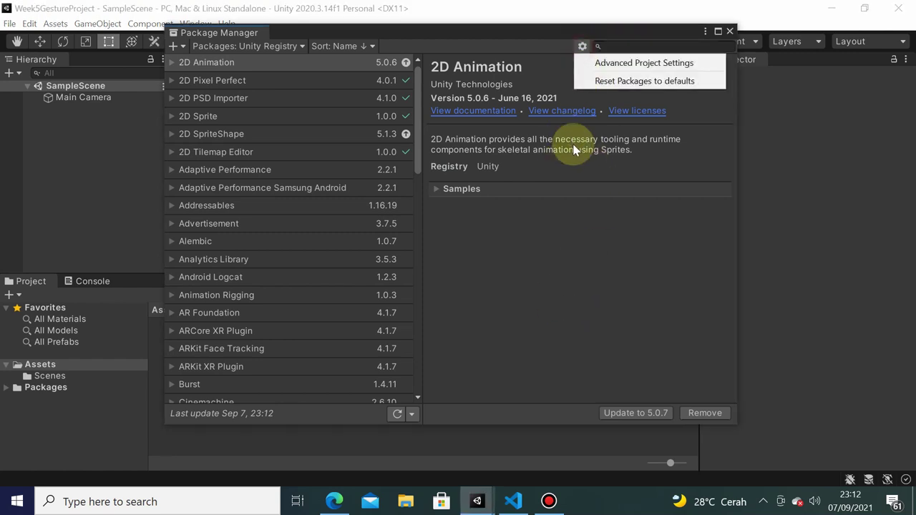
left_click(610, 65)
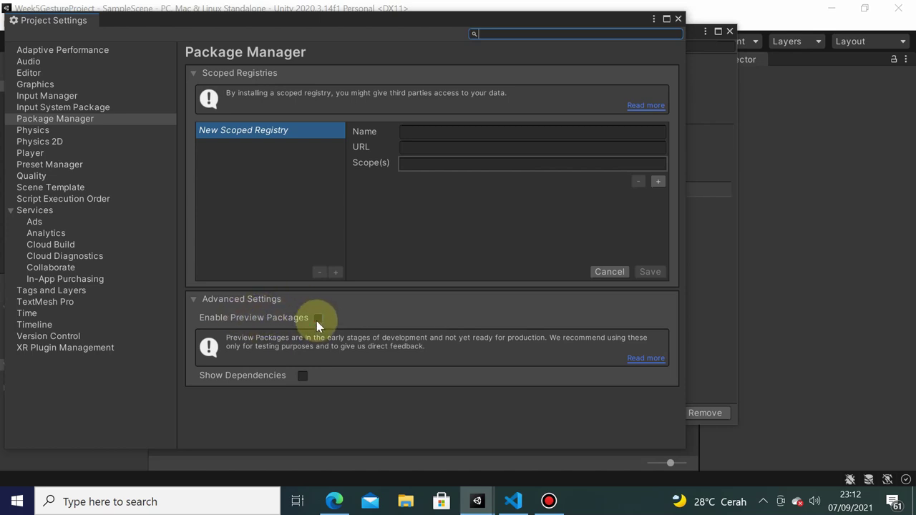
left_click(317, 318)
left_click(478, 276)
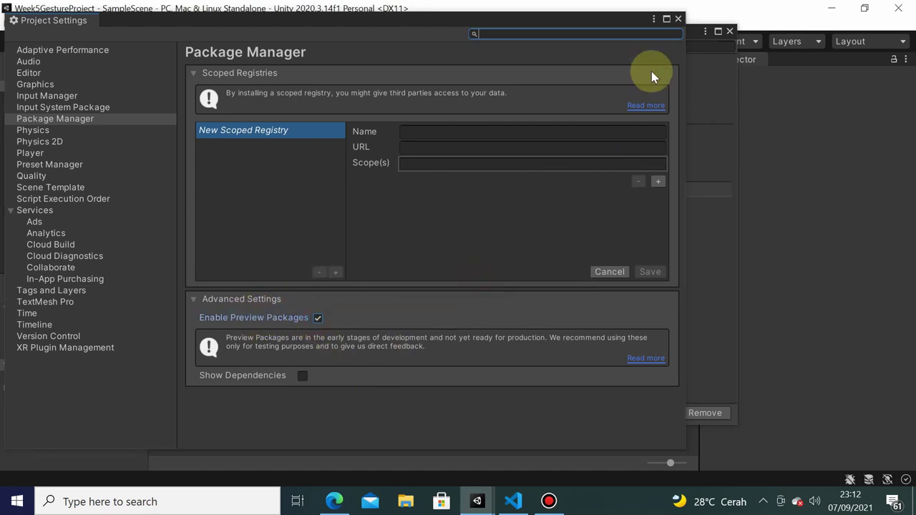
left_click(678, 19)
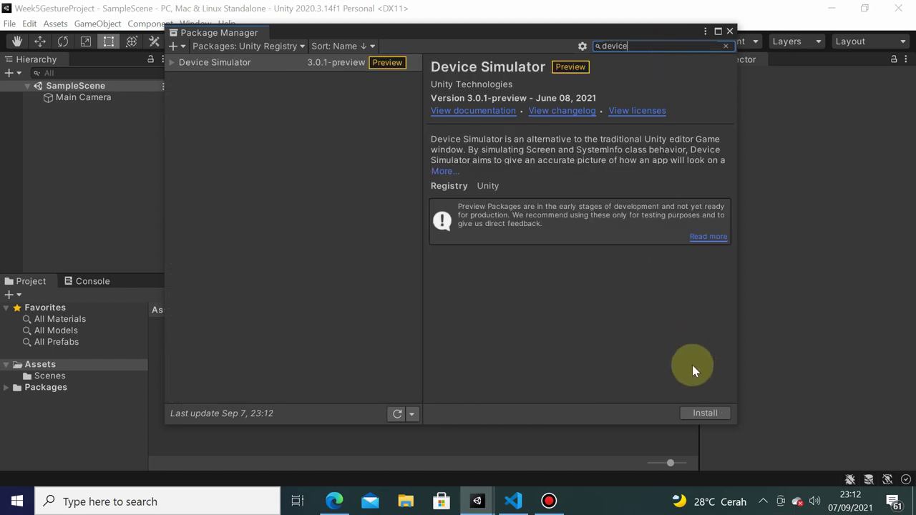
Install the Device Simulator preview package and the Cinemachine package
left_click(717, 413)
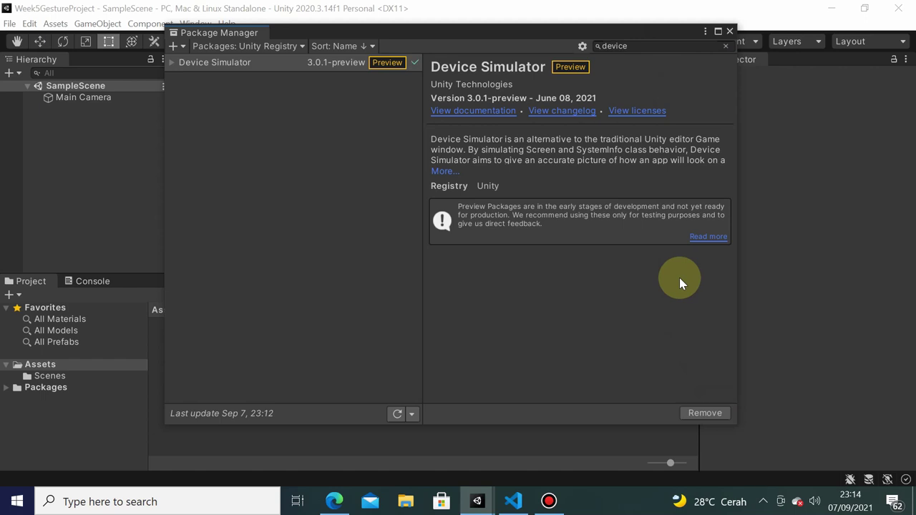
double_click(614, 46)
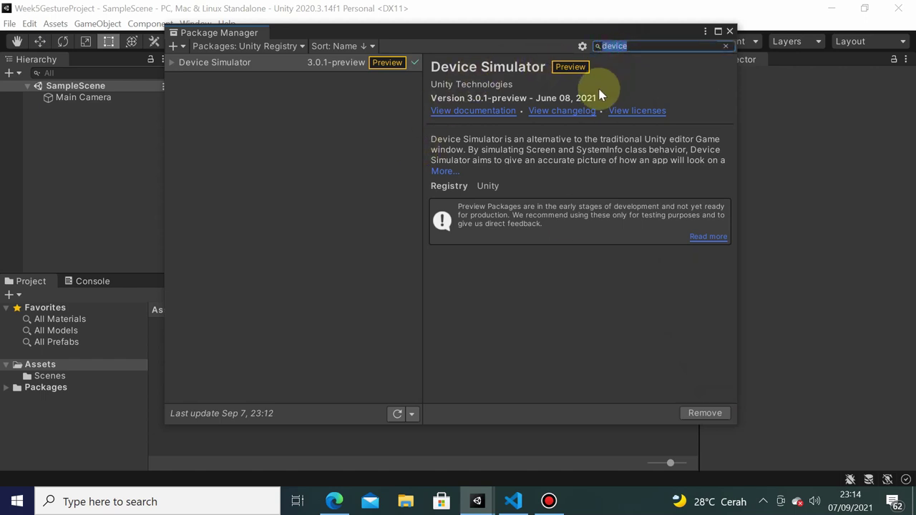
type("cinemac")
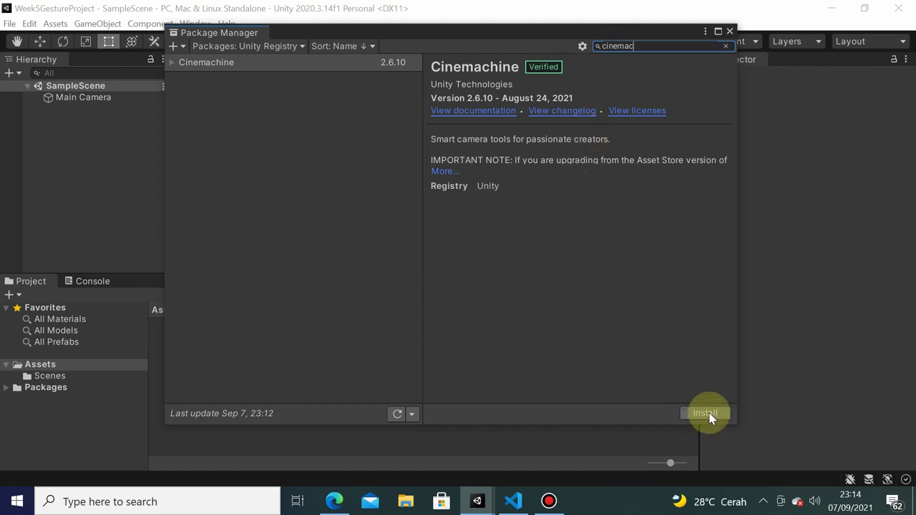
left_click(707, 413)
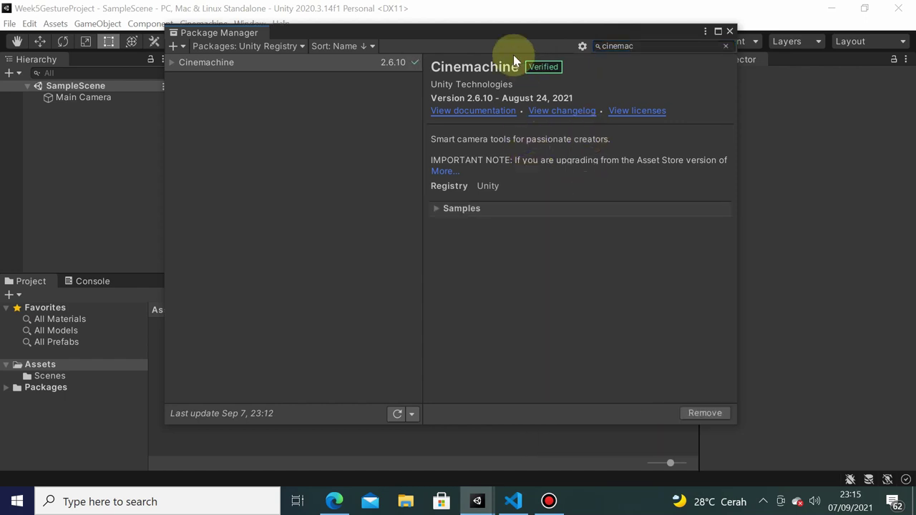
left_click(303, 45)
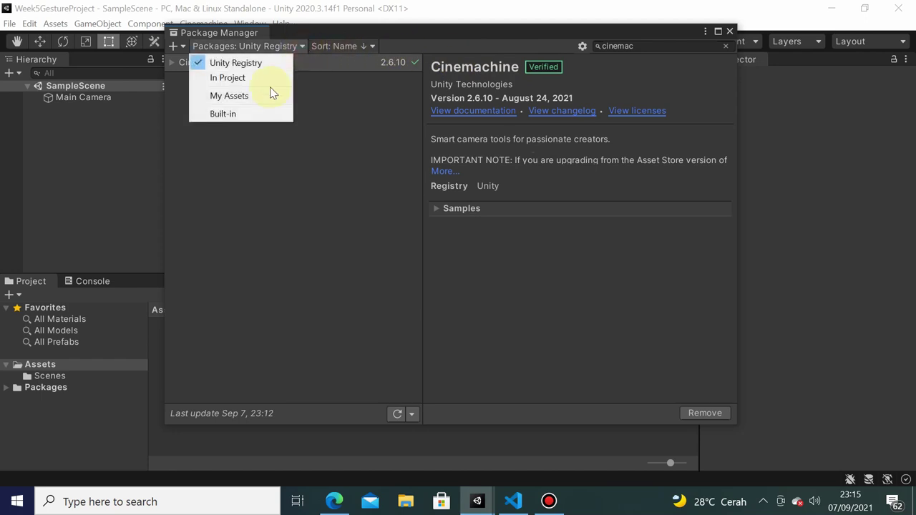
Import all files of the Free Pixel Space Platform Pack from My Assets, then close Package Manager
left_click(232, 96)
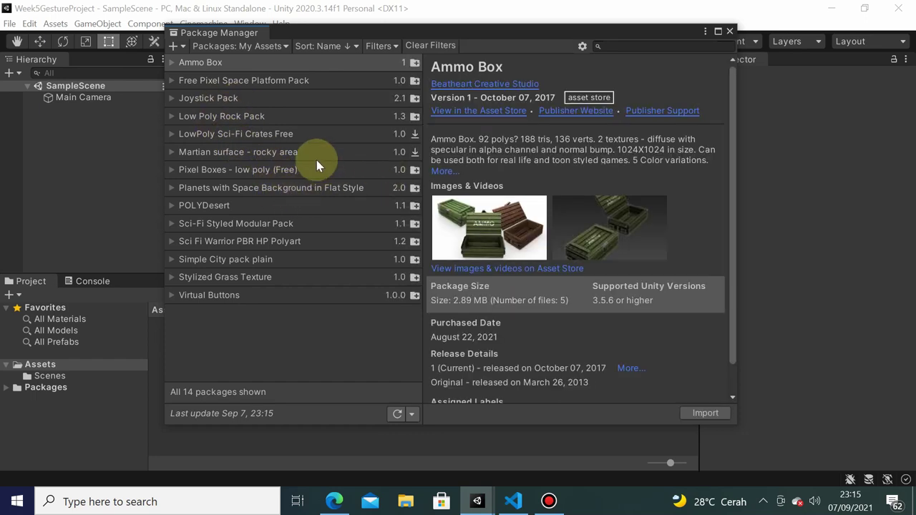
left_click(255, 84)
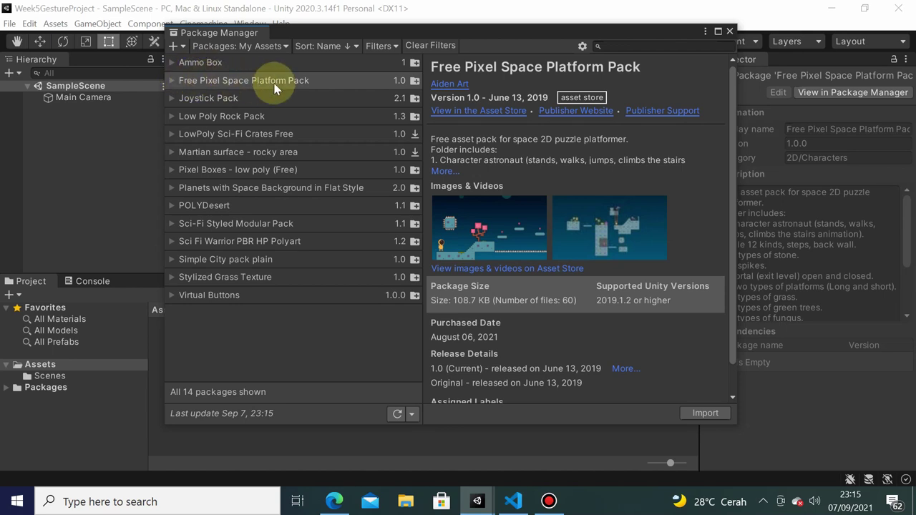
left_click(712, 413)
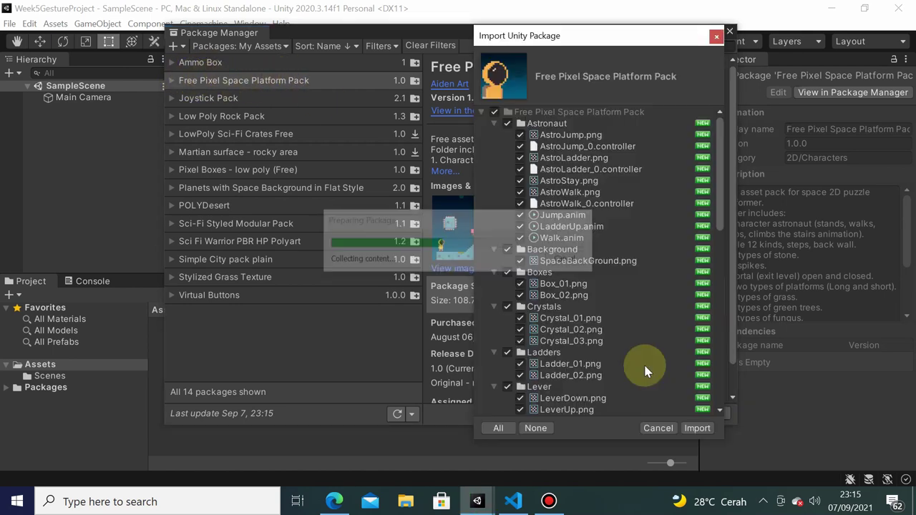
left_click(692, 429)
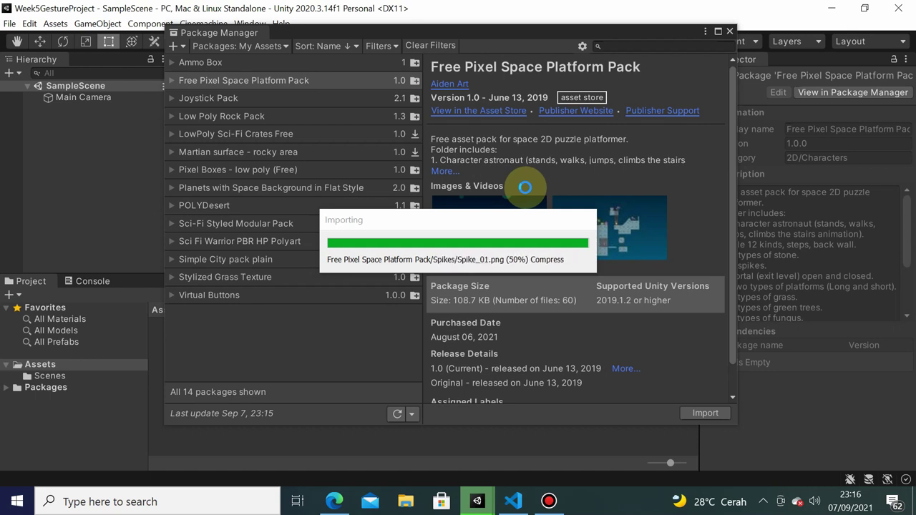
left_click(730, 31)
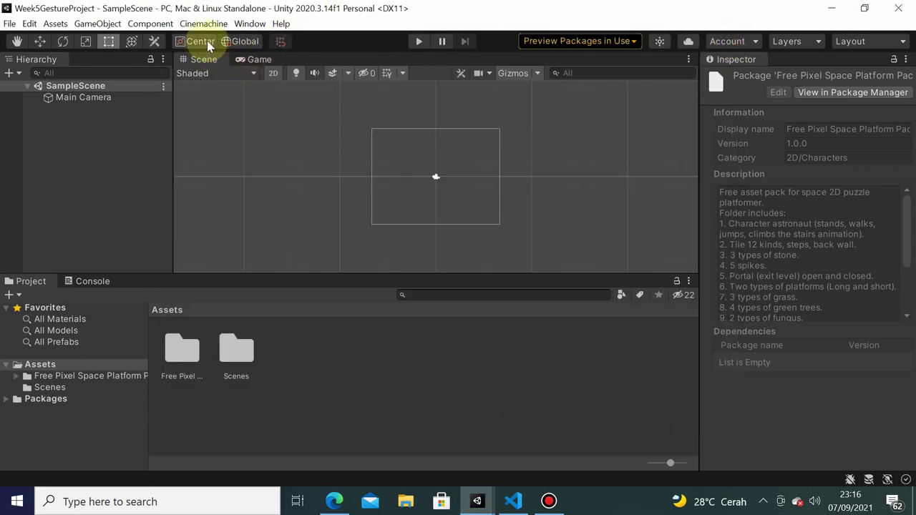
Enable Simulate Touch Input From Mouse or Pen in the Input Debugger, then close it
left_click(250, 24)
mouse_move(281, 23)
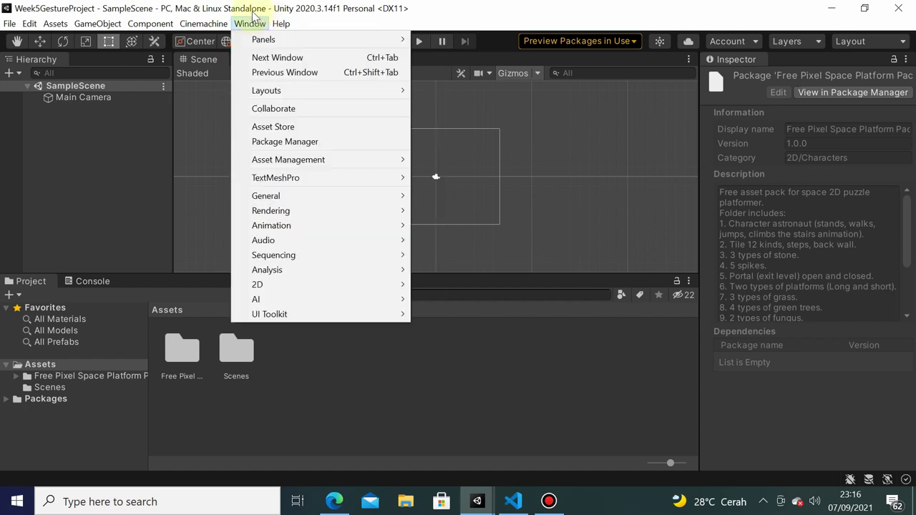
mouse_move(318, 310)
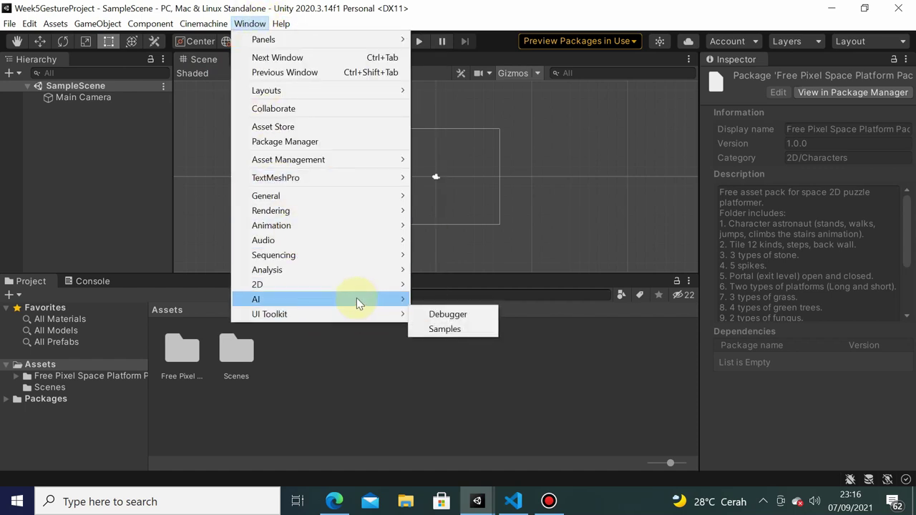
mouse_move(367, 271)
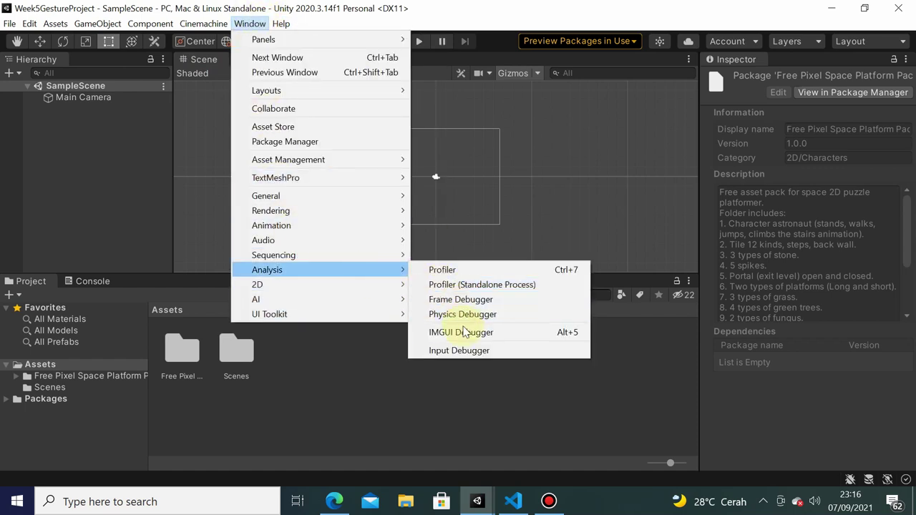
left_click(454, 350)
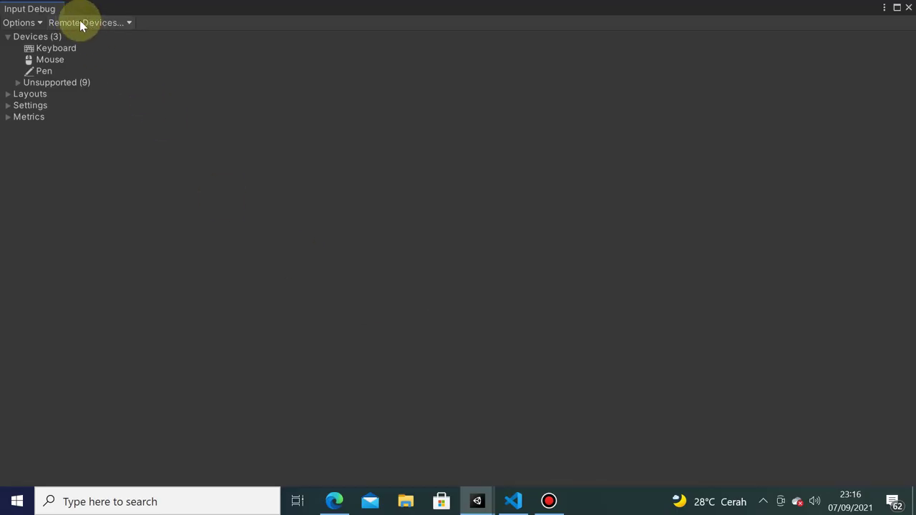
left_click(36, 22)
left_click(81, 75)
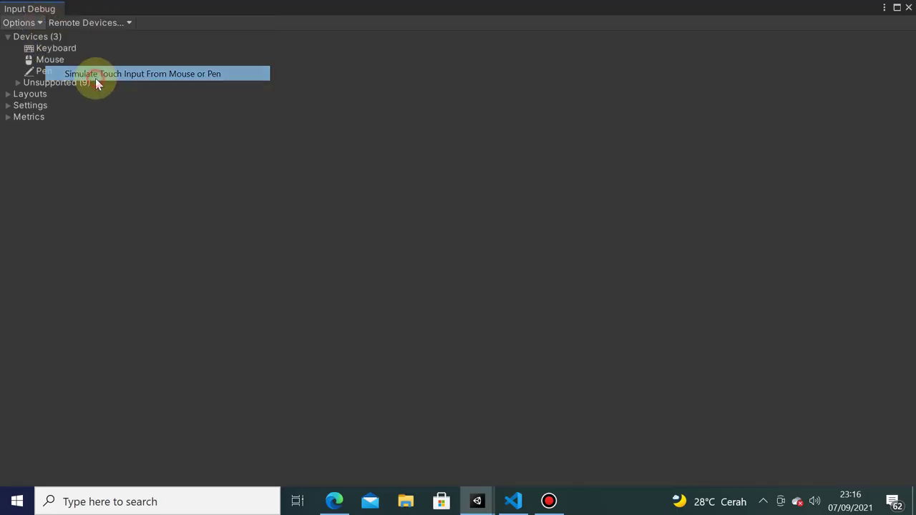
left_click(909, 7)
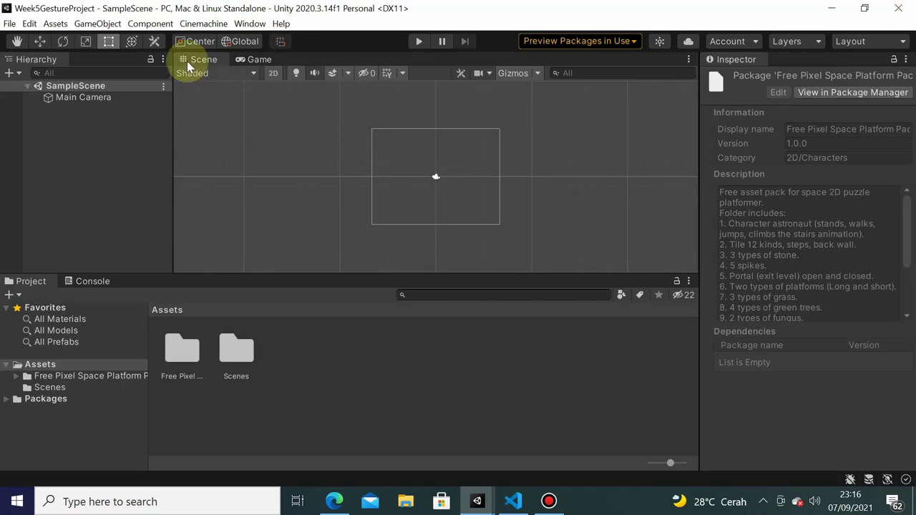
left_click(250, 23)
Dock a Device Simulator window in the editor and select the Google Pixel 2 XL device
mouse_move(341, 194)
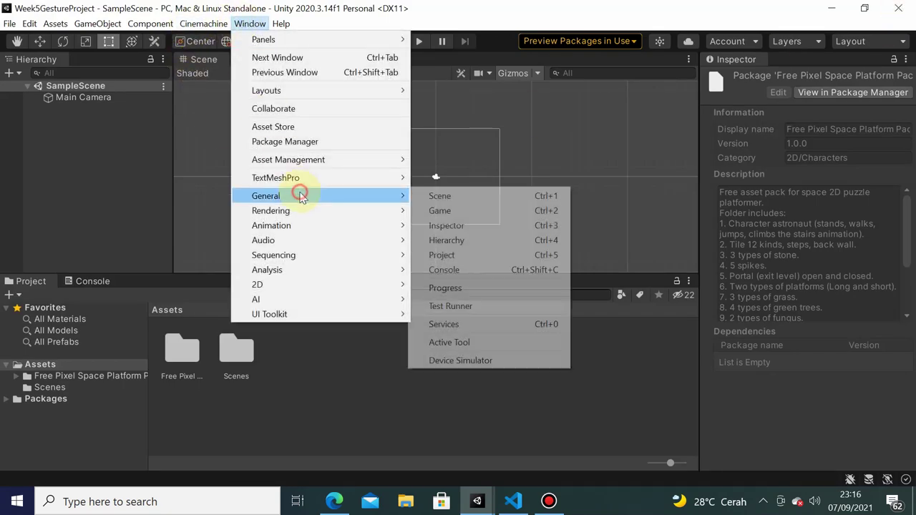
left_click(458, 360)
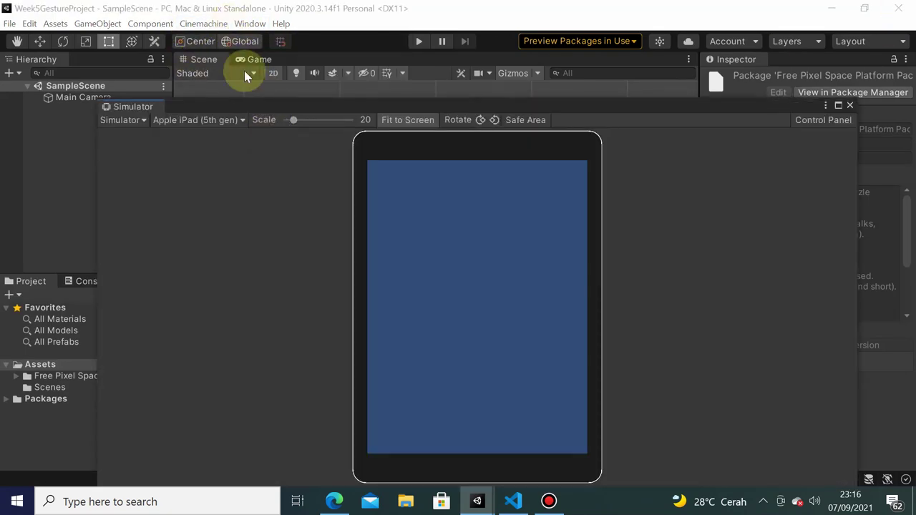
left_click_drag(140, 110, 329, 66)
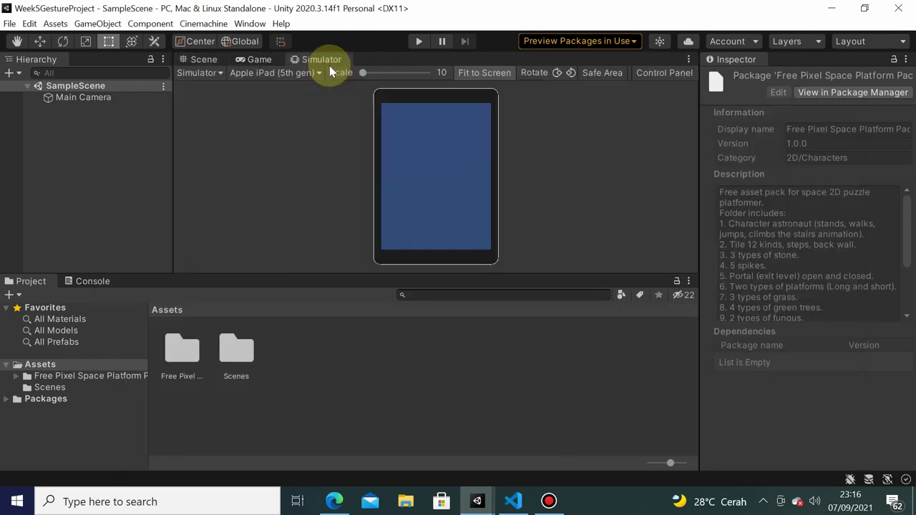
left_click(255, 74)
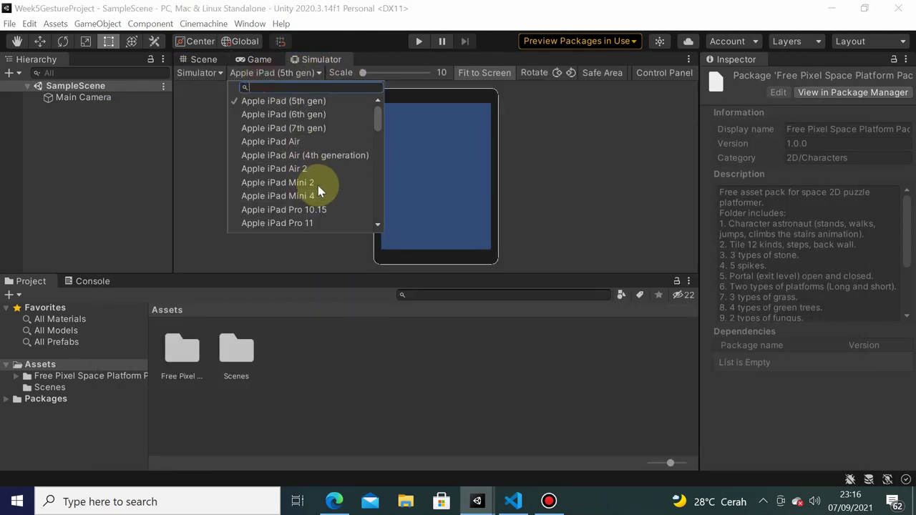
scroll(318, 188, "down", 5)
scroll(315, 182, "down", 4)
scroll(311, 179, "down", 3)
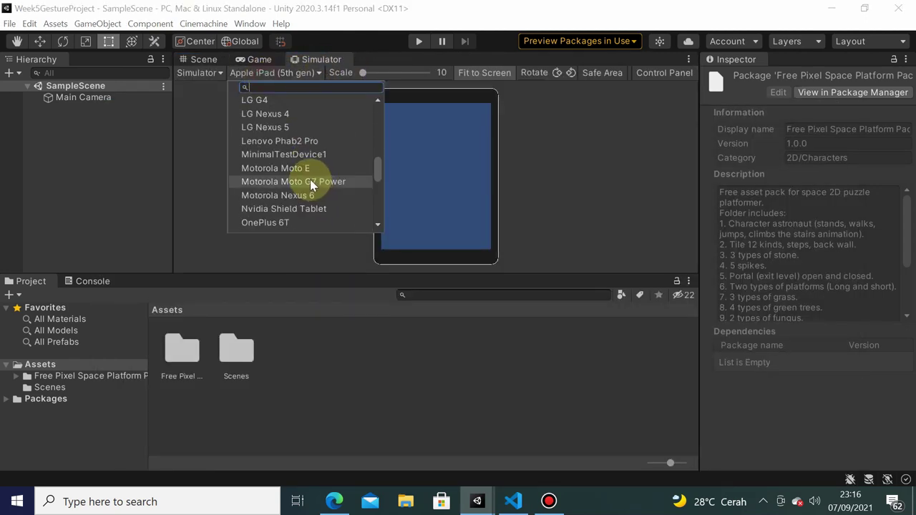
scroll(310, 176, "up", 2)
scroll(310, 171, "up", 3)
scroll(309, 172, "down", 1)
scroll(307, 171, "up", 1)
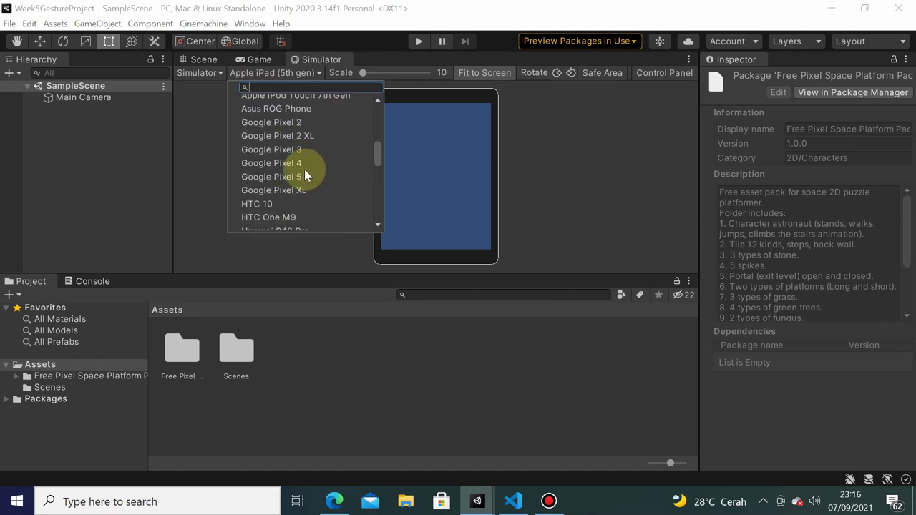
left_click(317, 136)
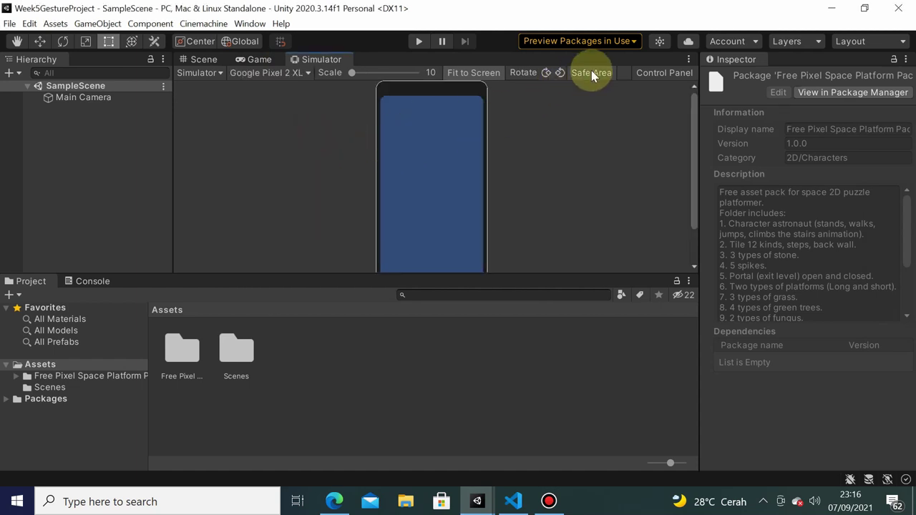
Rotate the simulated phone to landscape, place it beside the Scene view, and fit it to the panel
left_click(540, 74)
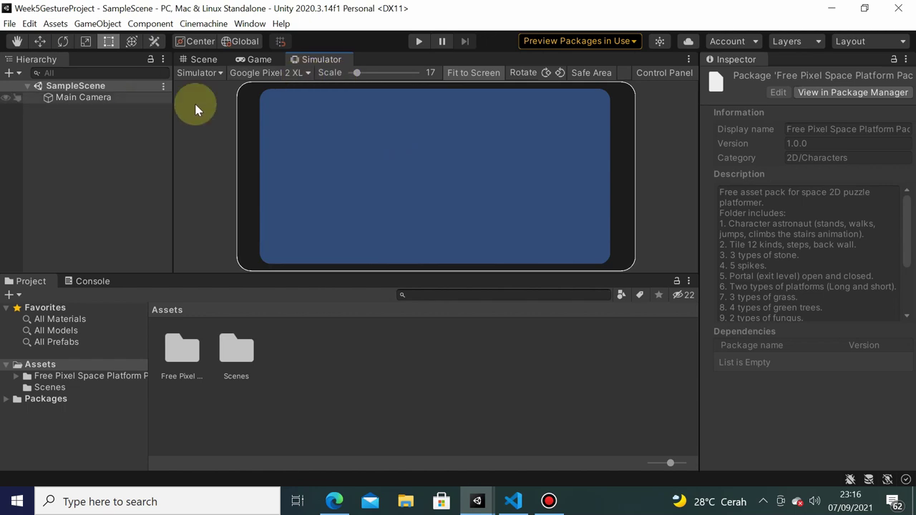
mouse_move(304, 64)
left_mouse_down()
mouse_move(550, 141)
mouse_move(550, 80)
left_mouse_up()
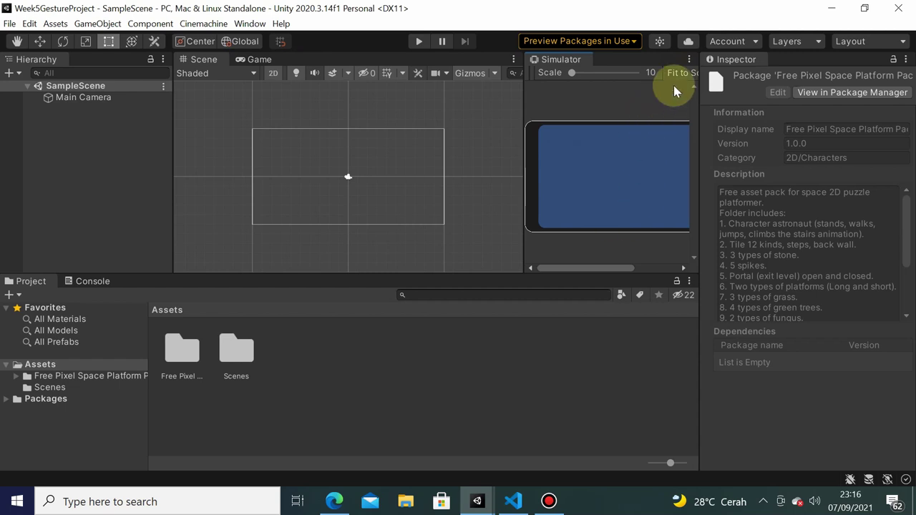
left_click(675, 80)
left_click_drag(624, 268, 620, 268)
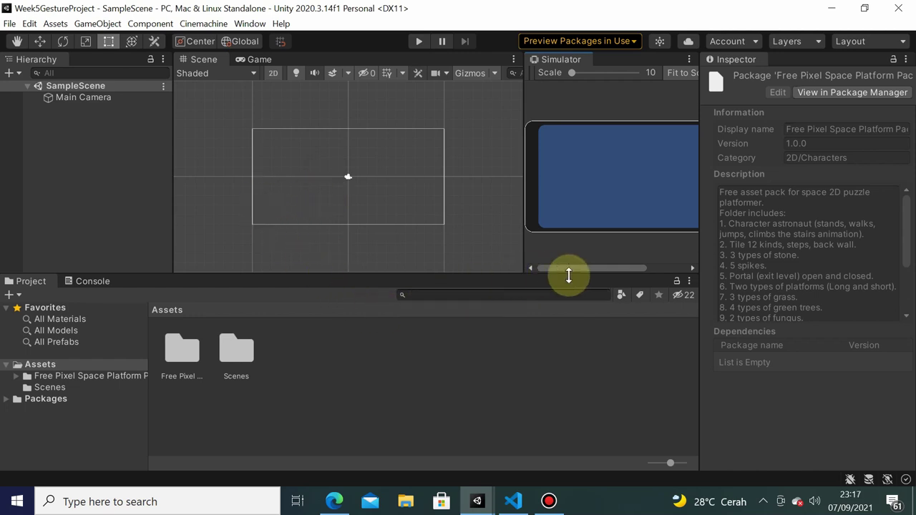
mouse_move(589, 270)
left_mouse_down()
mouse_move(615, 270)
mouse_move(563, 267)
left_mouse_up()
Add a 2D square sprite to the scene and name it Ground
right_click(63, 111)
mouse_move(159, 282)
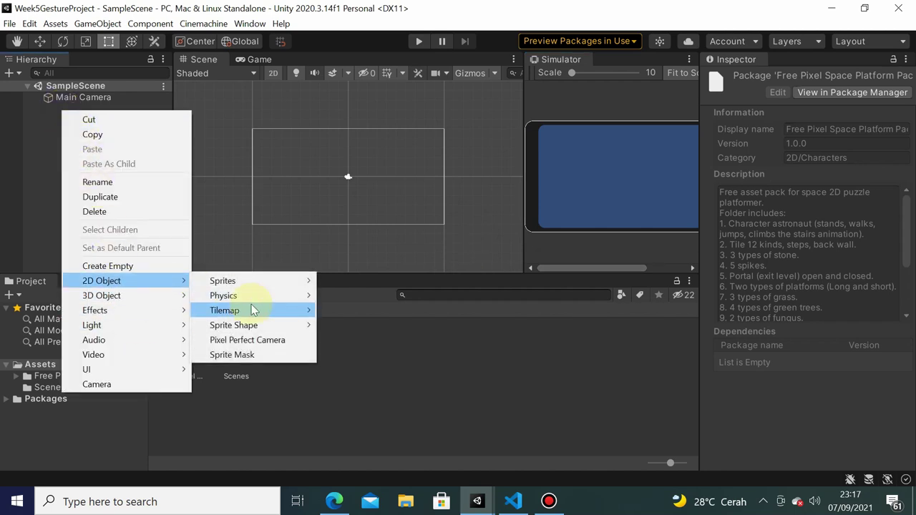
mouse_move(286, 280)
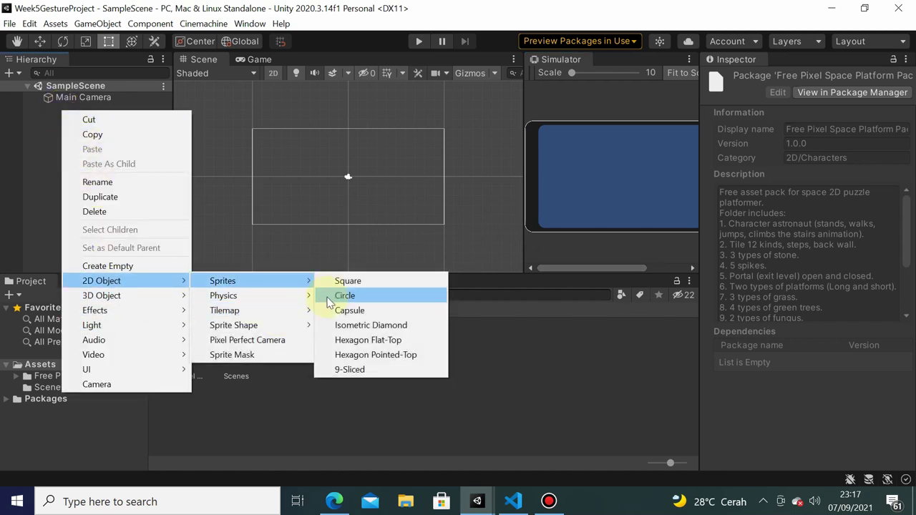
left_click(350, 282)
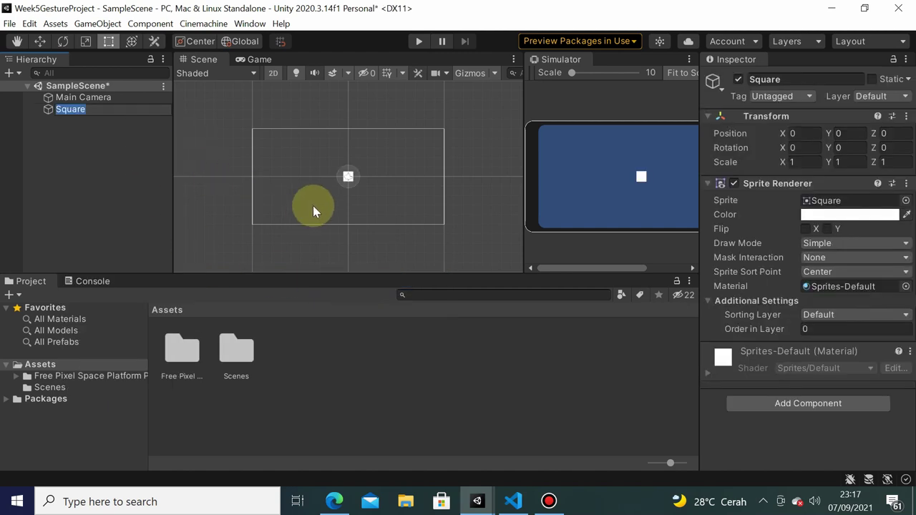
type("W")
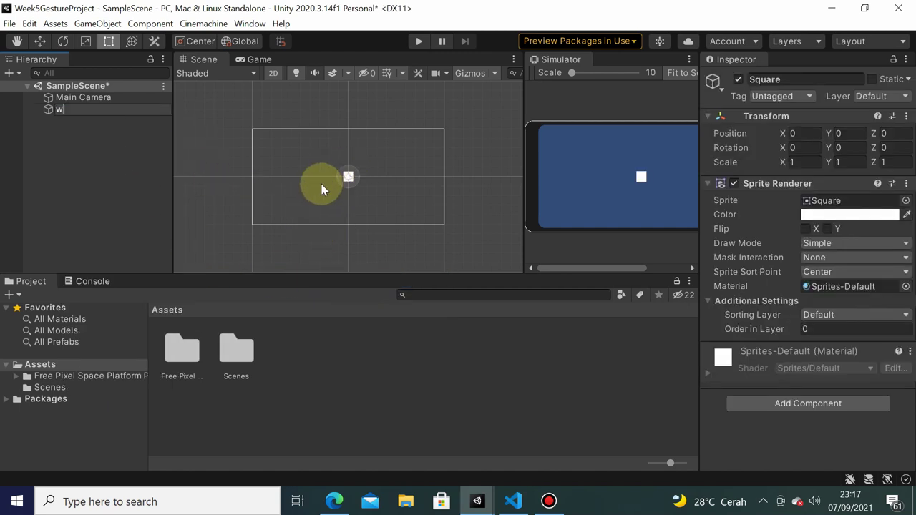
key("BackSpace")
type("und")
key("Return")
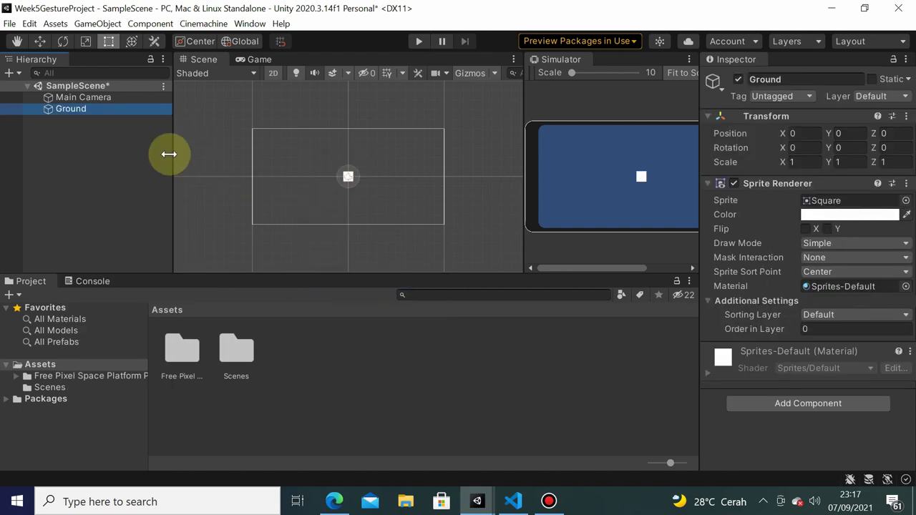
Scale Ground to 50 by 10 and lower it to the bottom of the view
key("w")
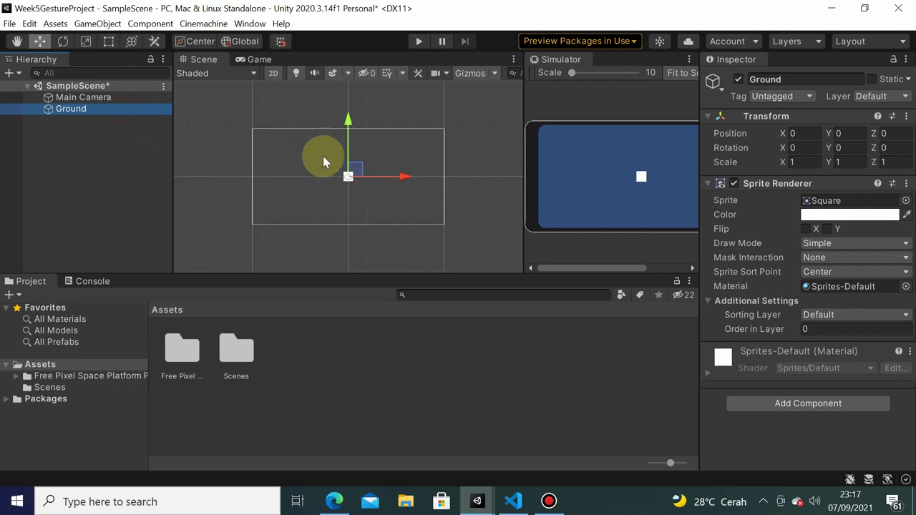
left_click_drag(346, 139, 347, 177)
left_click(795, 162)
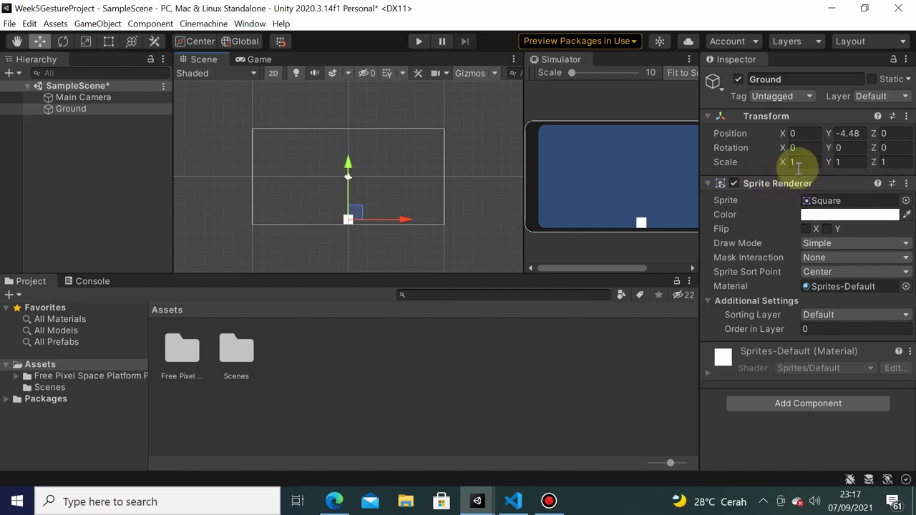
type("20")
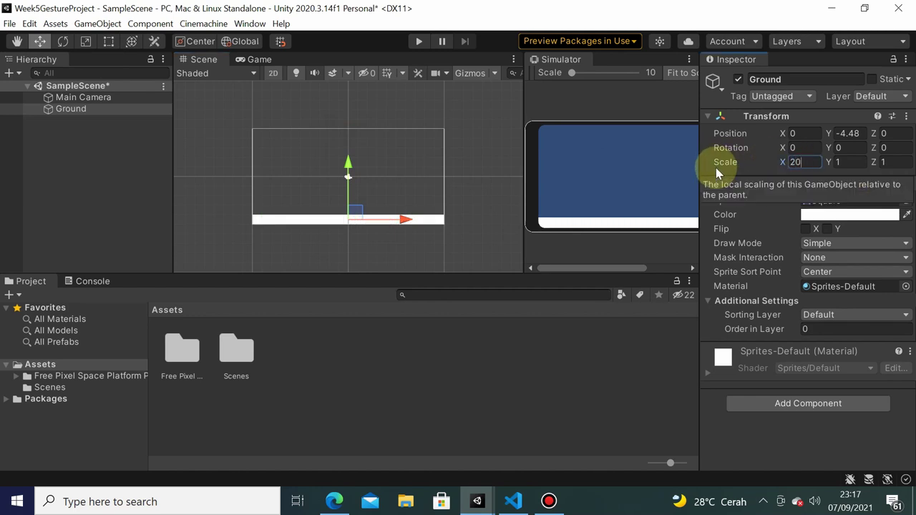
key("BackSpace")
key("BackSpace")
type("50")
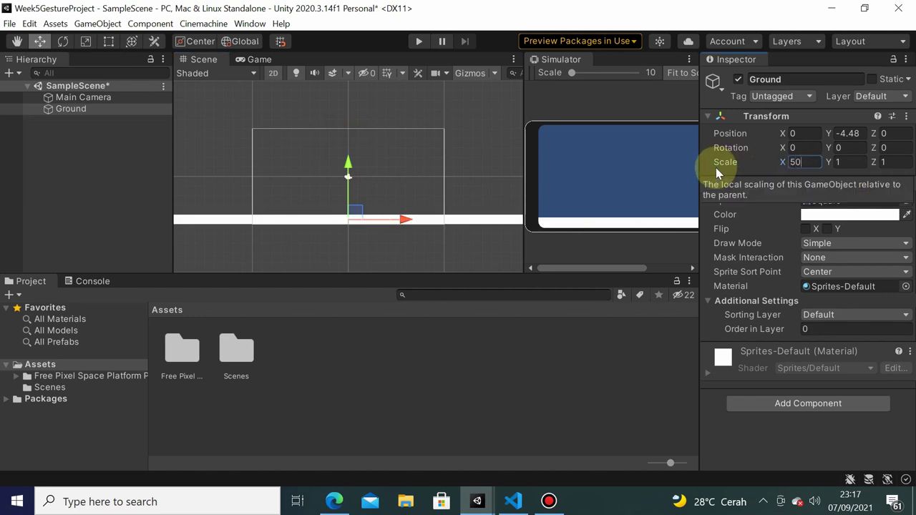
key("Tab")
type("40")
key("BackSpace")
key("BackSpace")
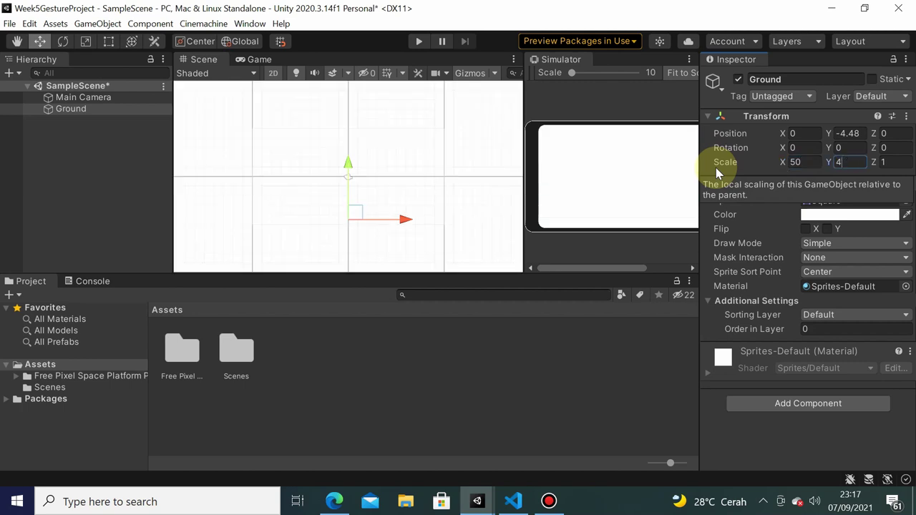
type("2")
key("BackSpace")
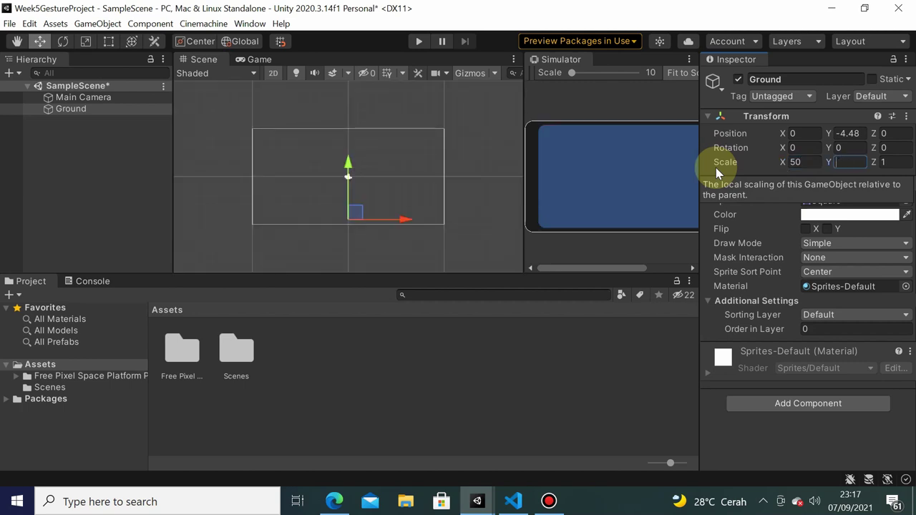
type("10")
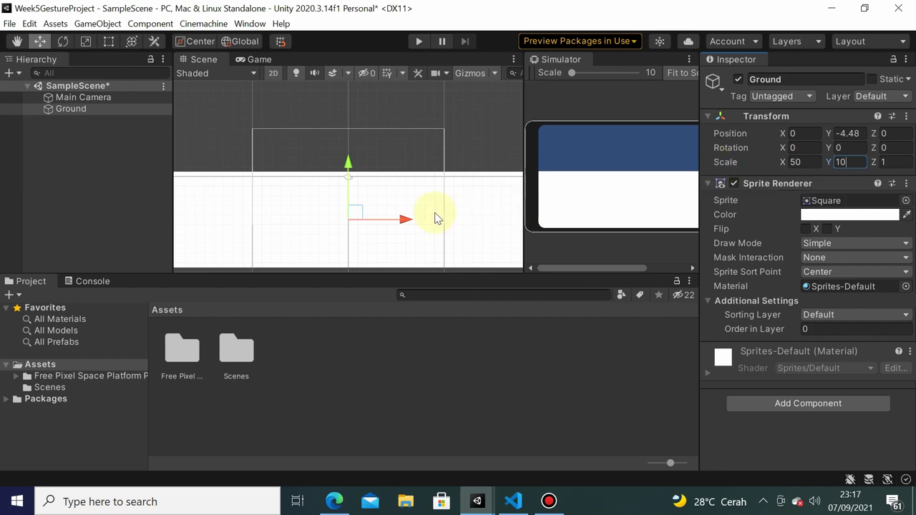
left_click_drag(347, 169, 356, 203)
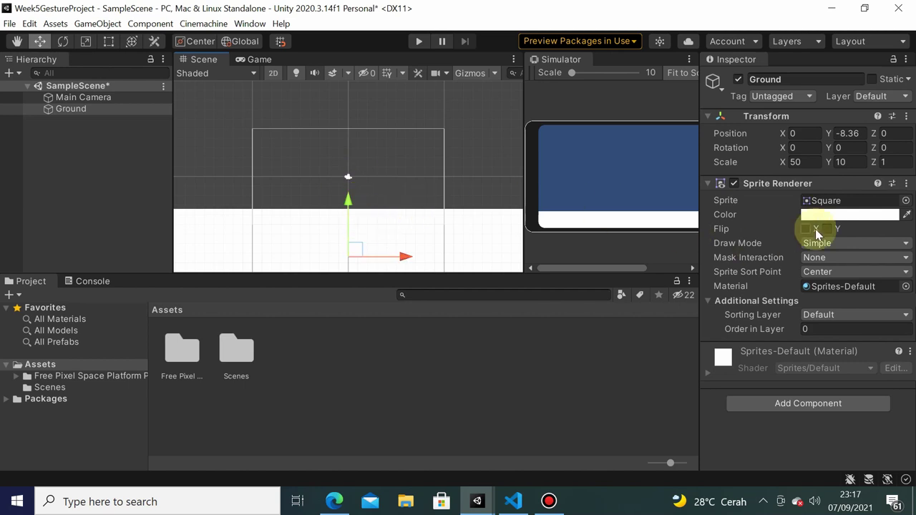
Tint the Ground sprite orange (E06700)
left_click(877, 217)
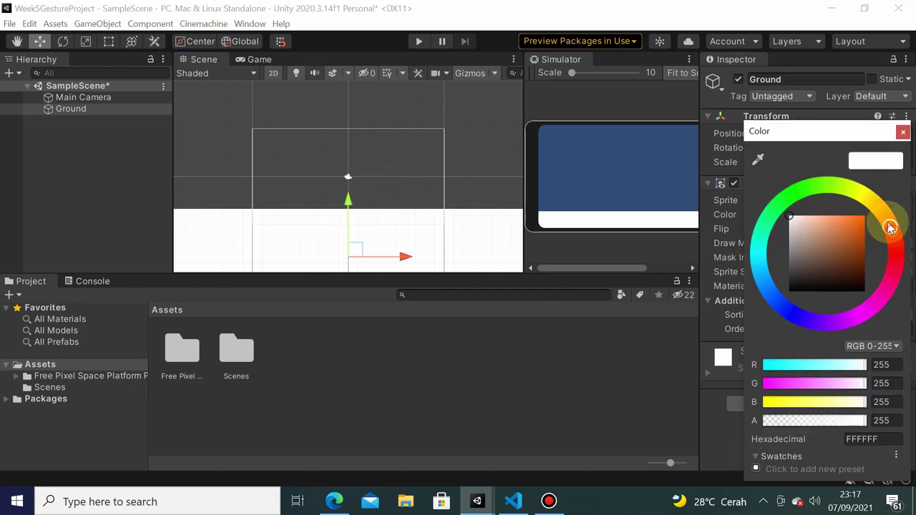
left_click_drag(867, 224, 861, 237)
left_click(903, 132)
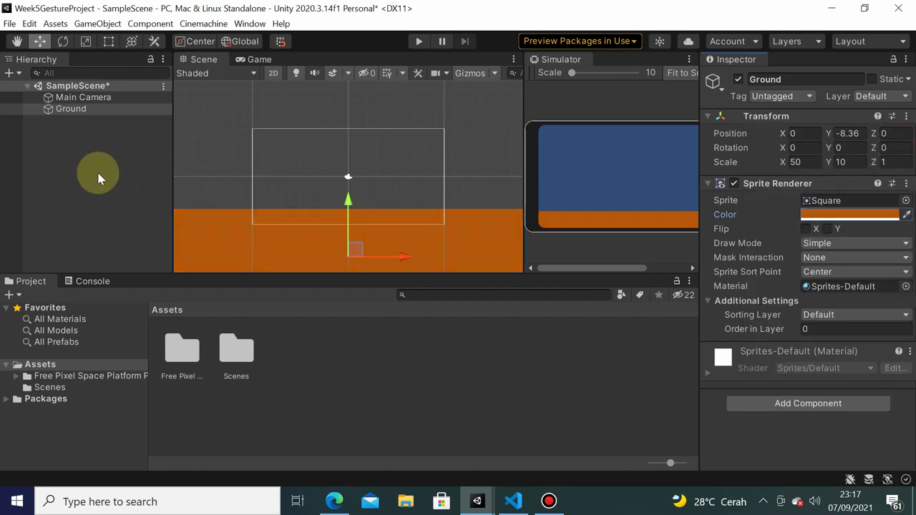
Drag the AstroStay sprite from the pack's Astronaut folder into the scene
left_click(16, 376)
left_click(80, 390)
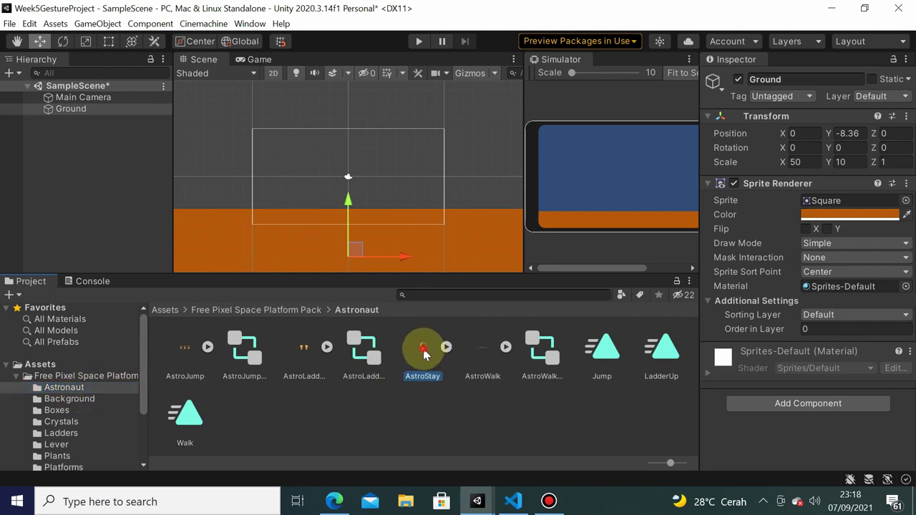
left_click_drag(423, 355, 90, 122)
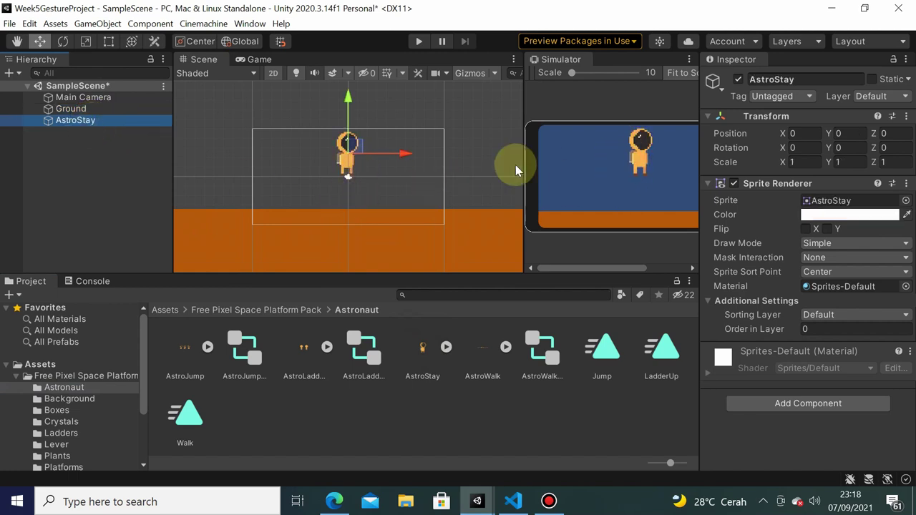
Scale the astronaut to 0.5 by 0.5 and lower it to Y -2.09 above the floor
key("e")
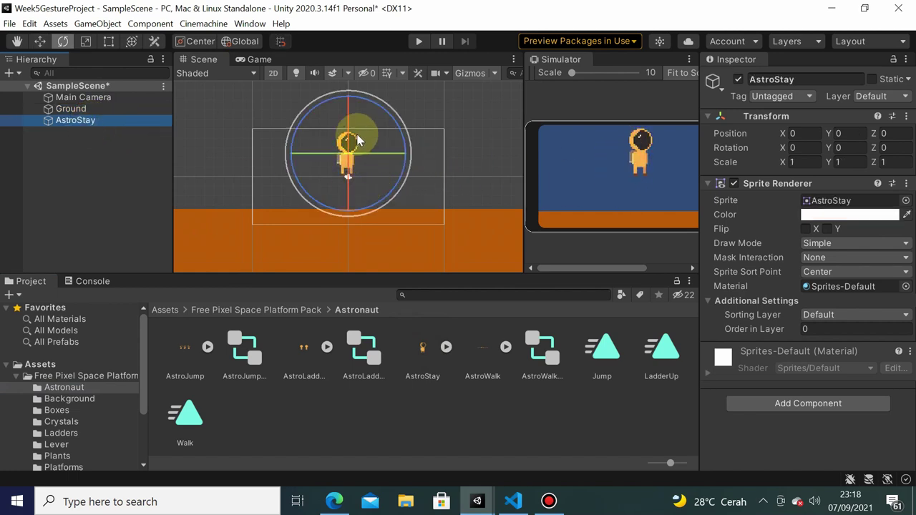
key("w")
key("r")
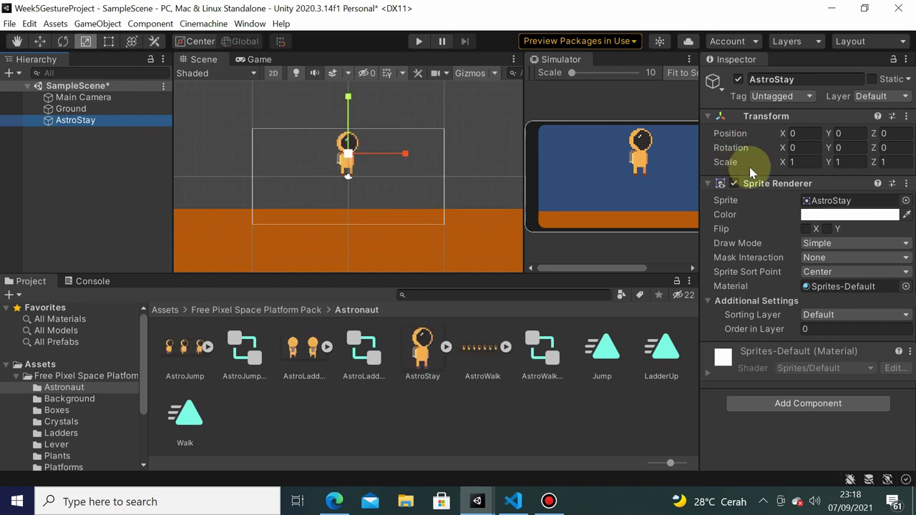
left_click(803, 162)
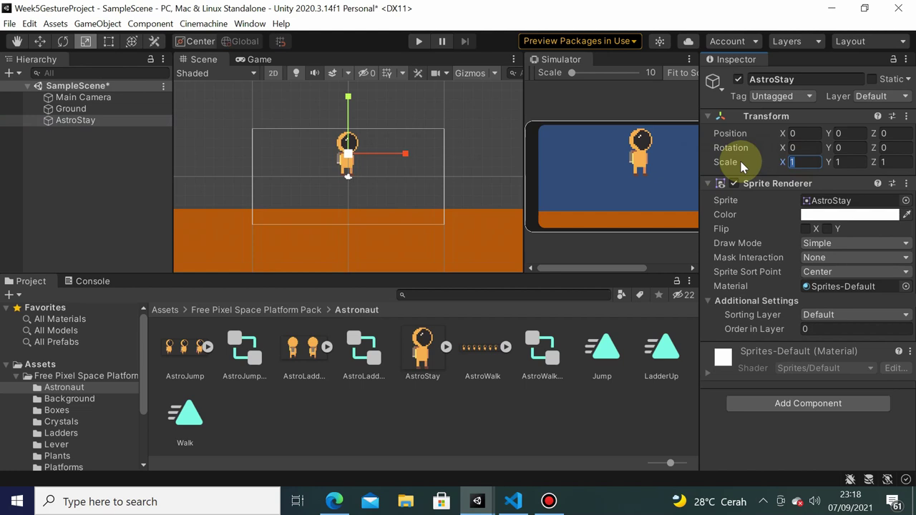
type("0.5")
key("Tab")
type("0.5")
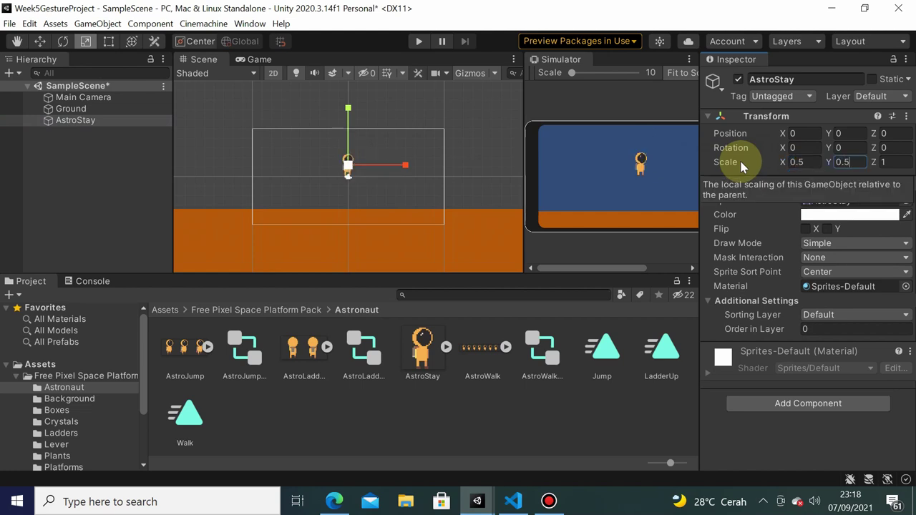
type("w")
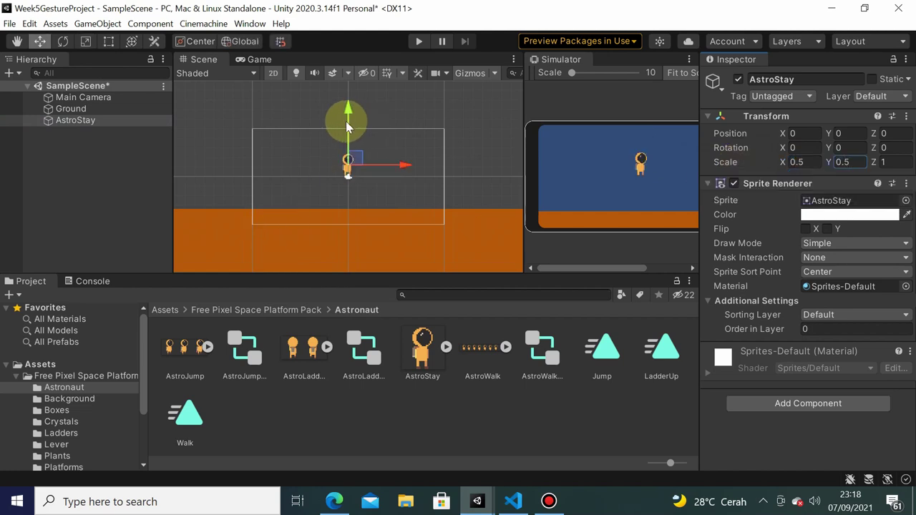
left_click_drag(347, 121, 348, 145)
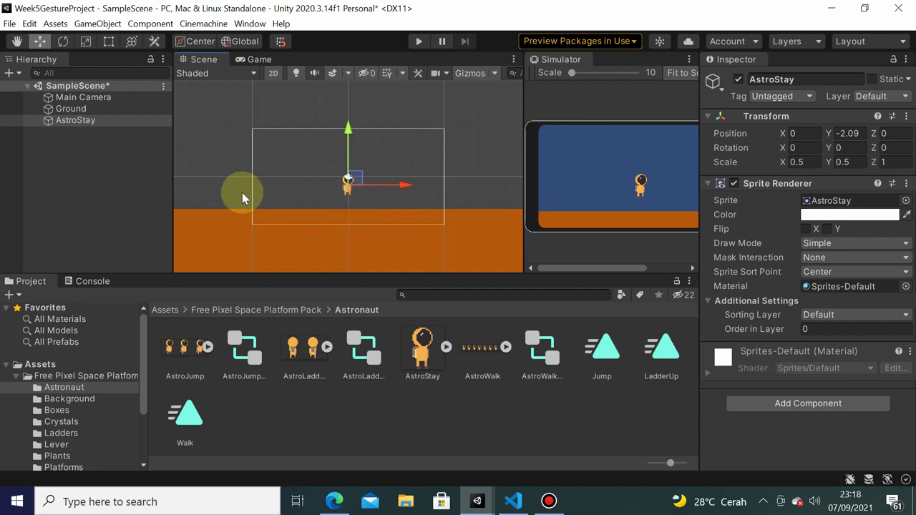
Give the AstroStay astronaut a Rigidbody 2D and a Box Collider 2D
left_click(832, 401)
type("Player")
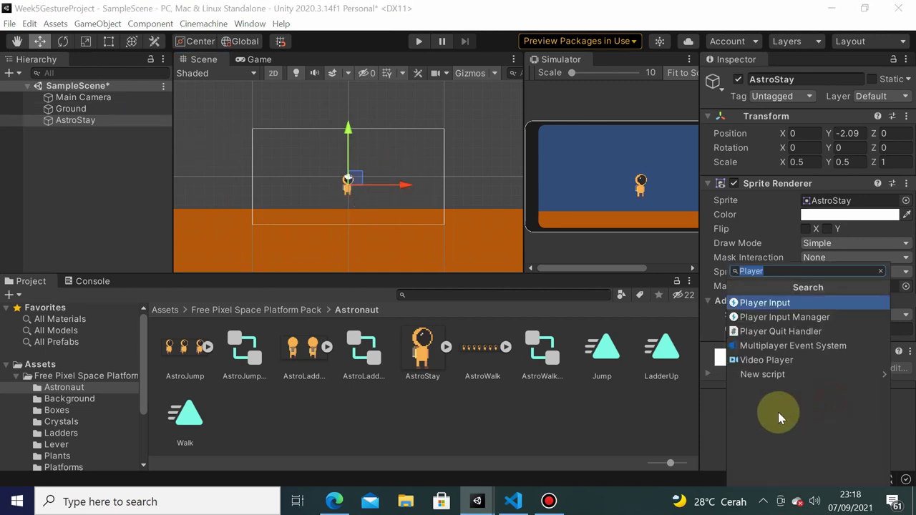
type("Rig")
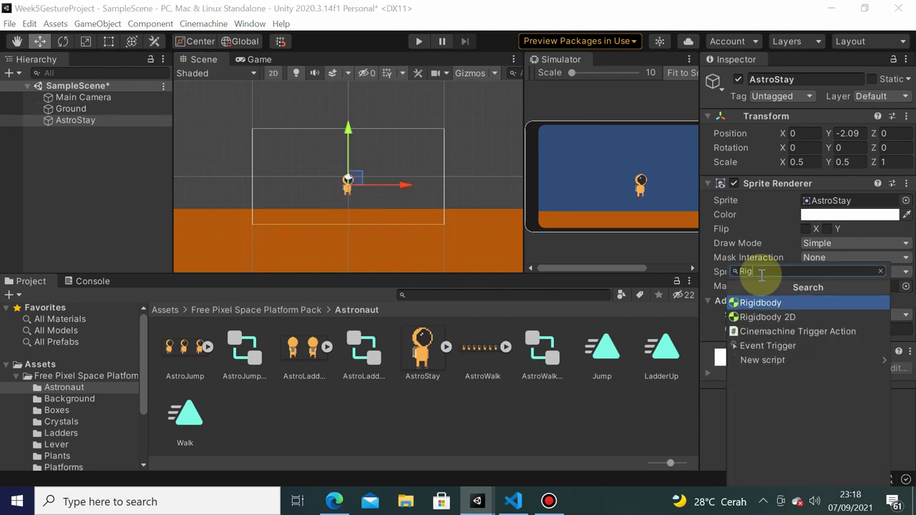
left_click(779, 319)
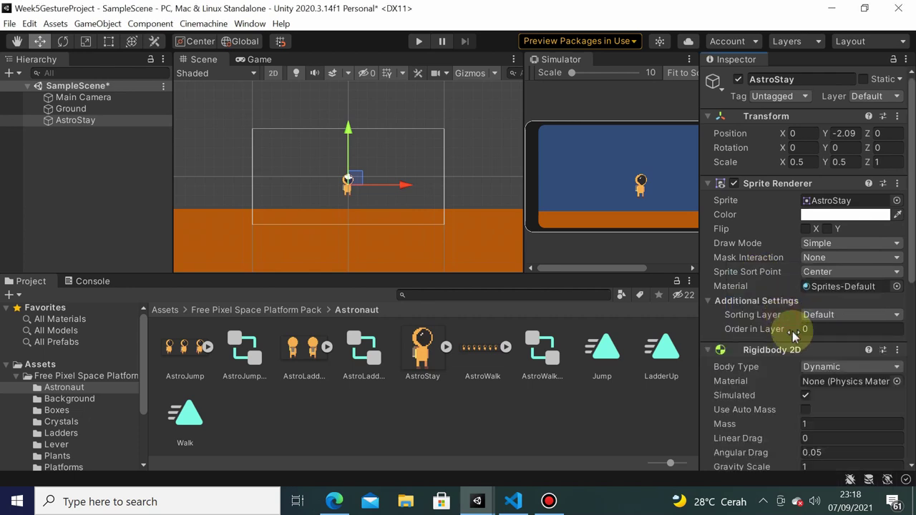
scroll(842, 378, "down", 10)
left_click(799, 456)
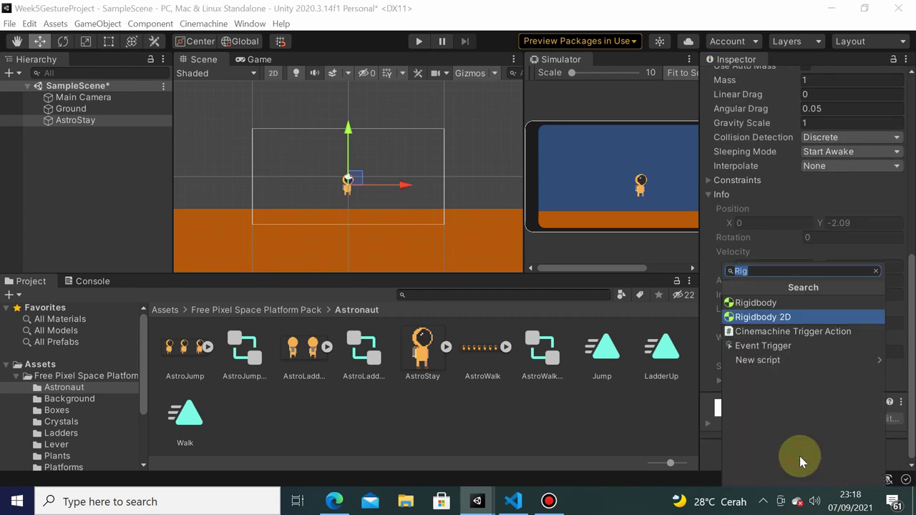
type("Box")
key("Return")
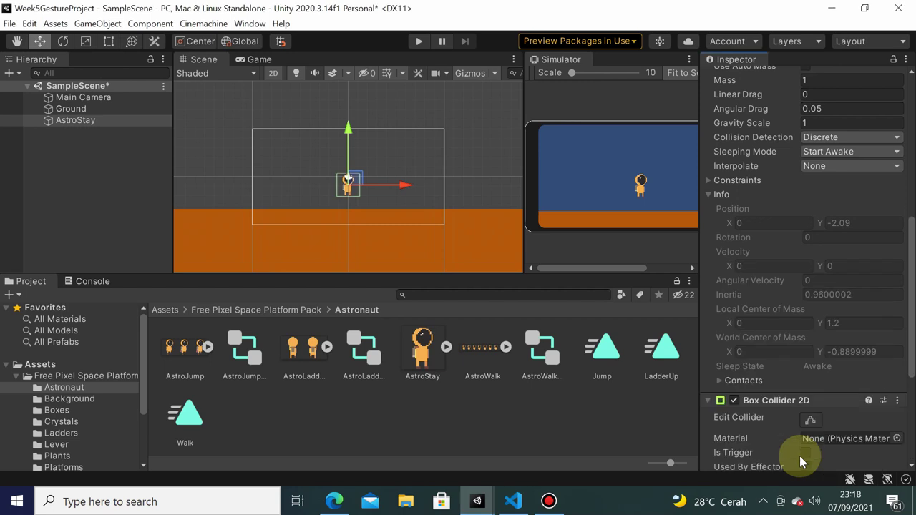
Add a Box Collider 2D and a Static Rigidbody 2D to Ground
left_click(71, 109)
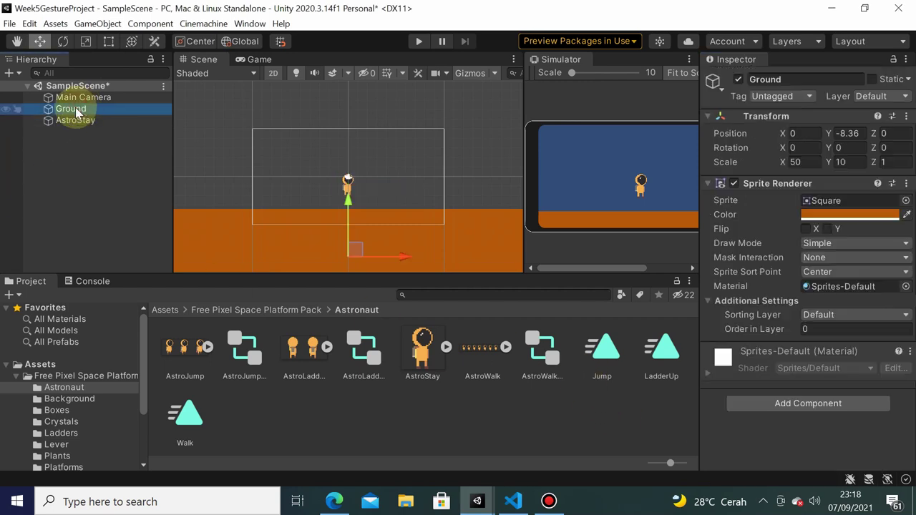
left_click(760, 405)
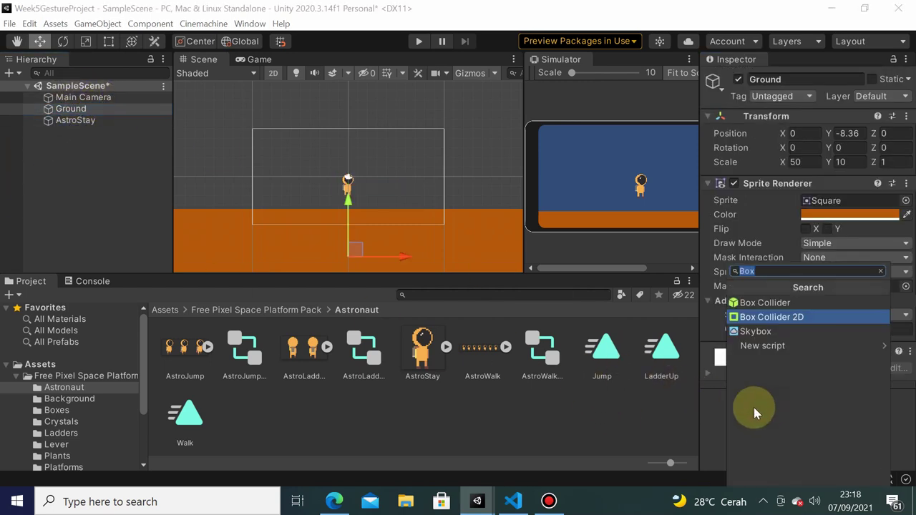
left_click(760, 322)
scroll(847, 399, "down", 3)
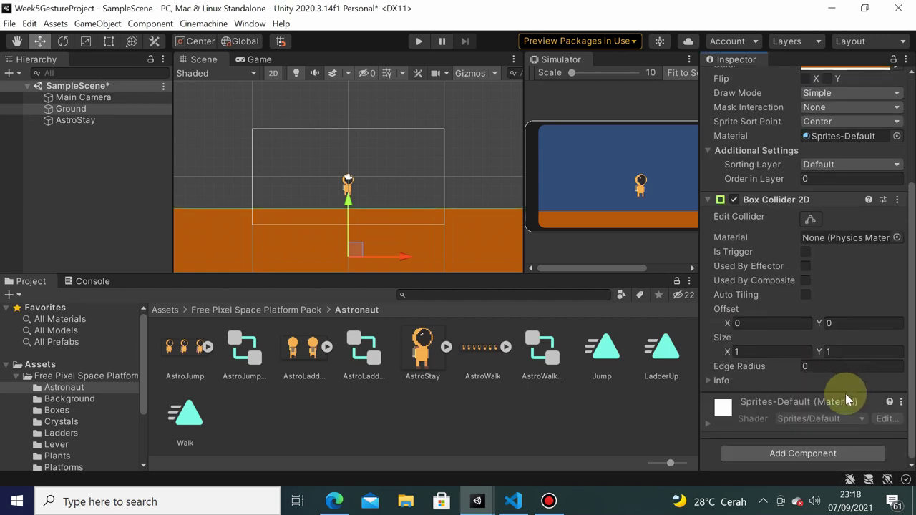
left_click(794, 453)
type("Rig")
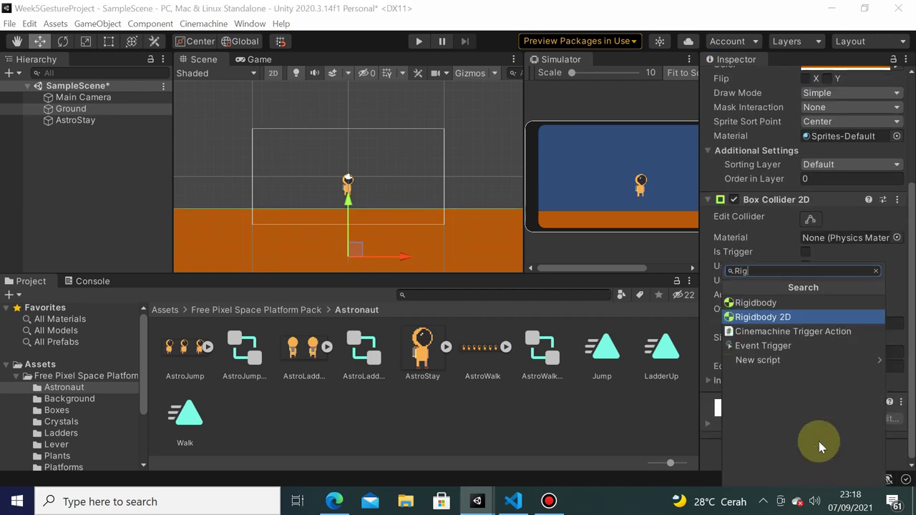
key("Return")
scroll(831, 262, "down", 5)
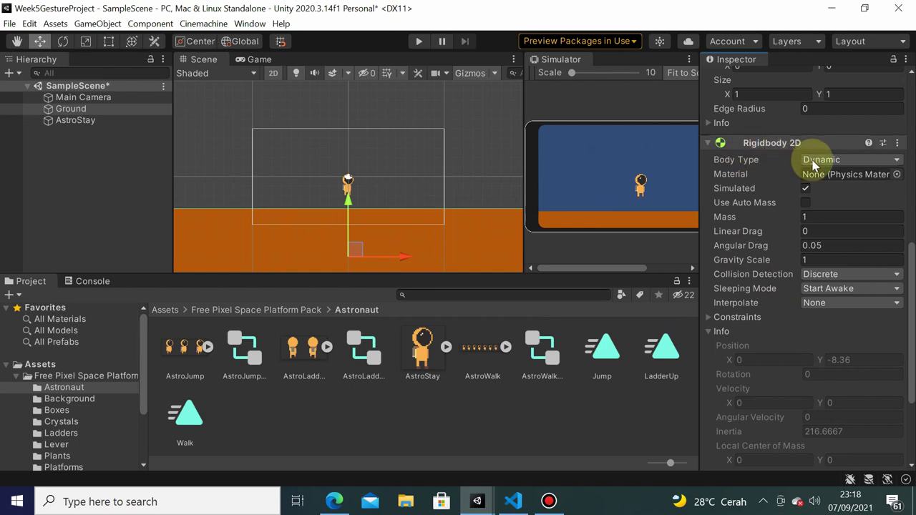
left_click(841, 159)
left_click(852, 205)
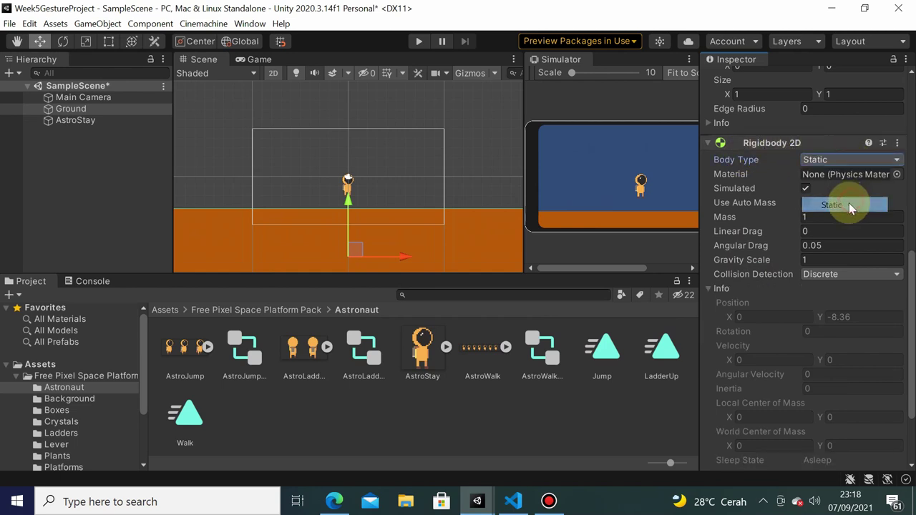
left_click(418, 41)
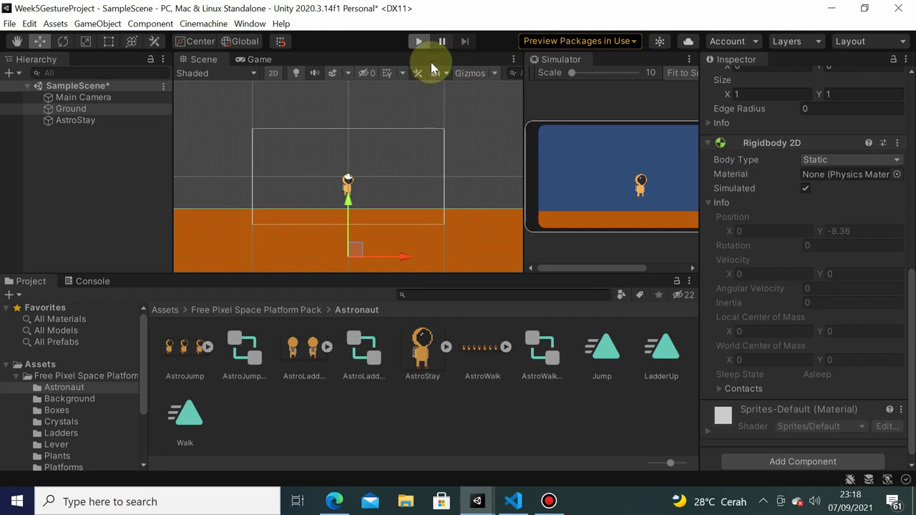
left_click(418, 41)
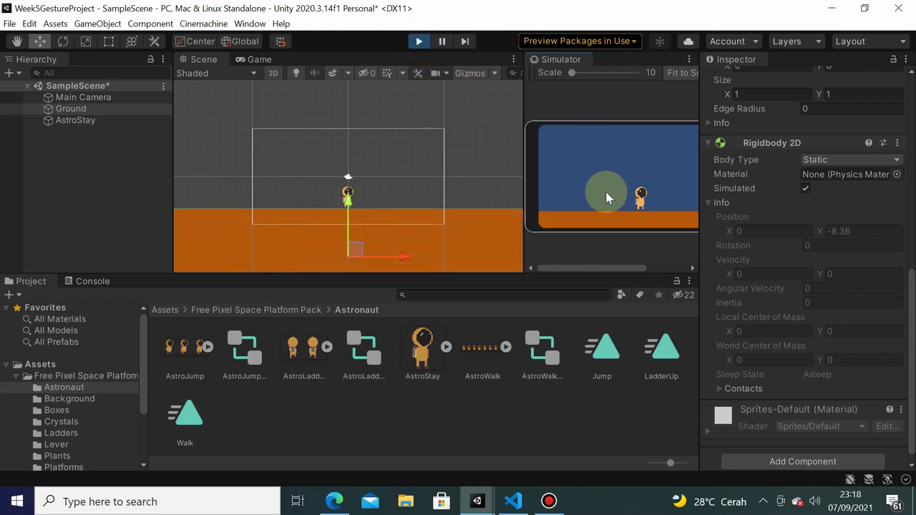
left_click(419, 41)
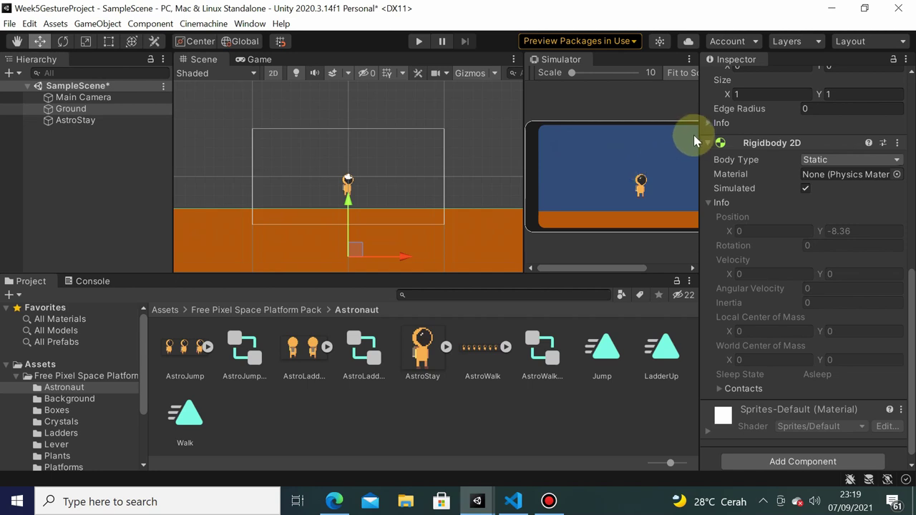
left_click_drag(700, 132, 701, 132)
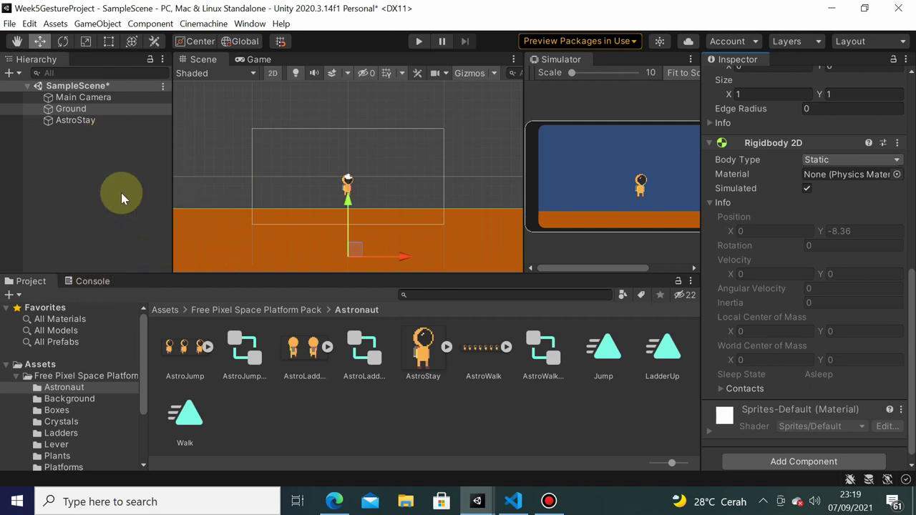
left_click(94, 282)
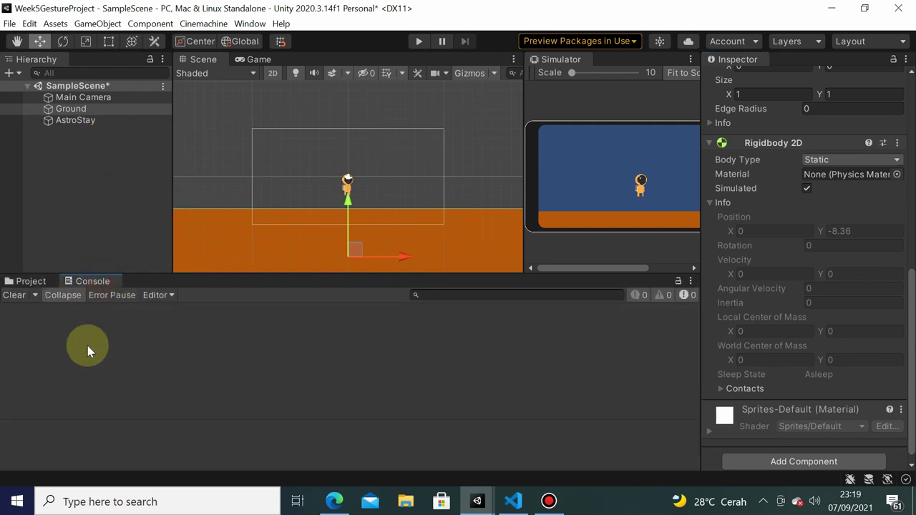
left_click(27, 281)
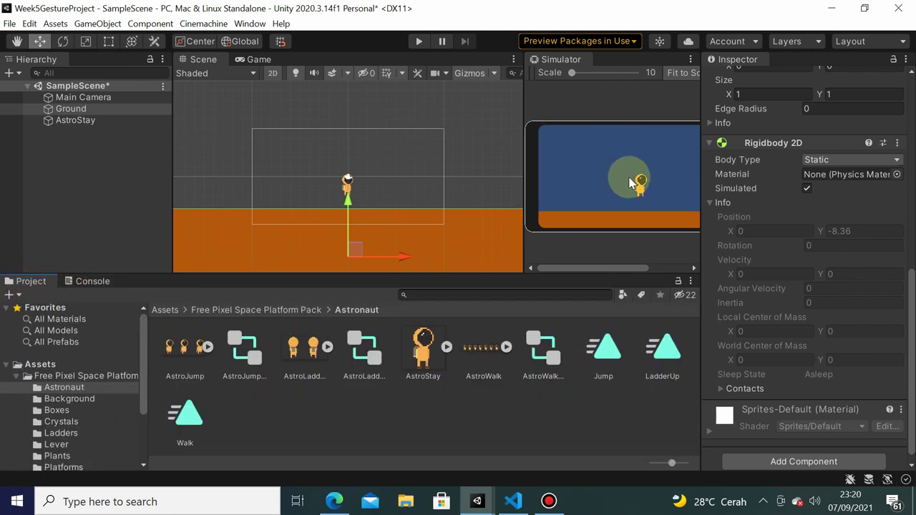
Add a UI Canvas to the scene and select it
right_click(73, 140)
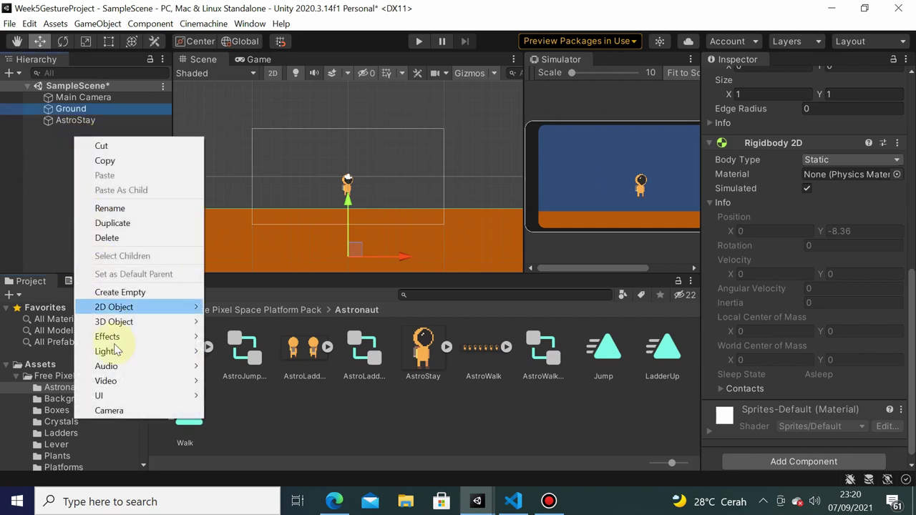
mouse_move(136, 395)
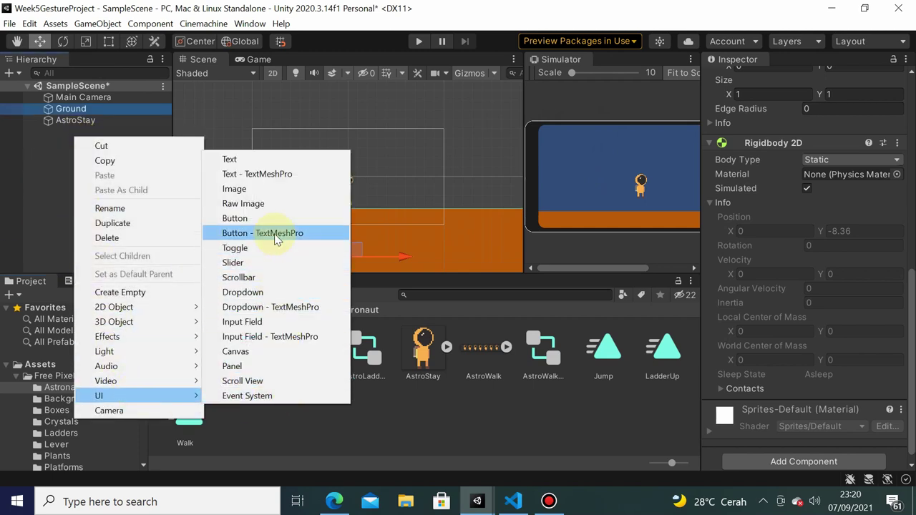
left_click(274, 352)
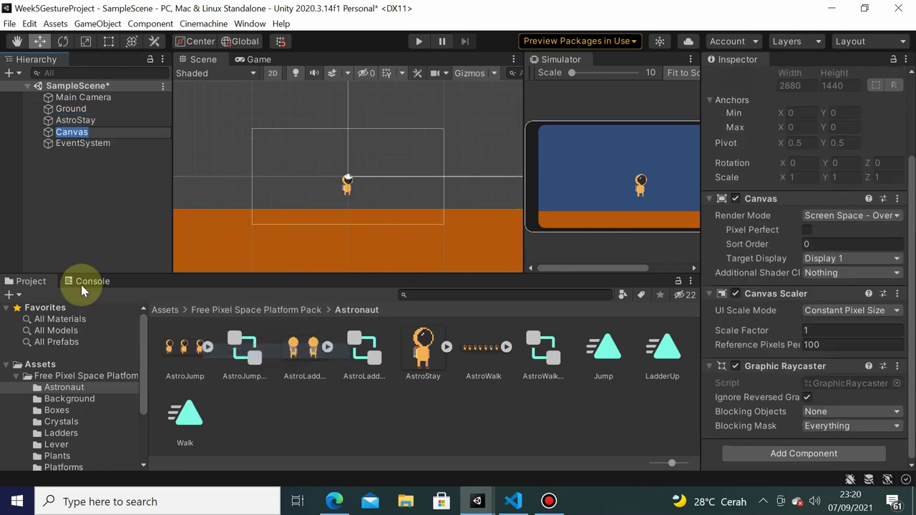
left_click(82, 155)
left_click(97, 132)
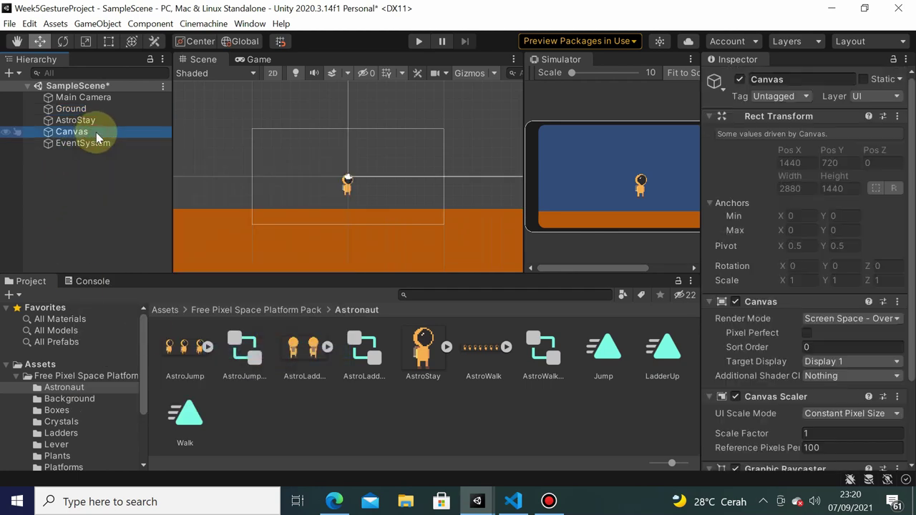
Create a Text - TextMeshPro object inside the Canvas and import the TMP Essential Resources
right_click(101, 132)
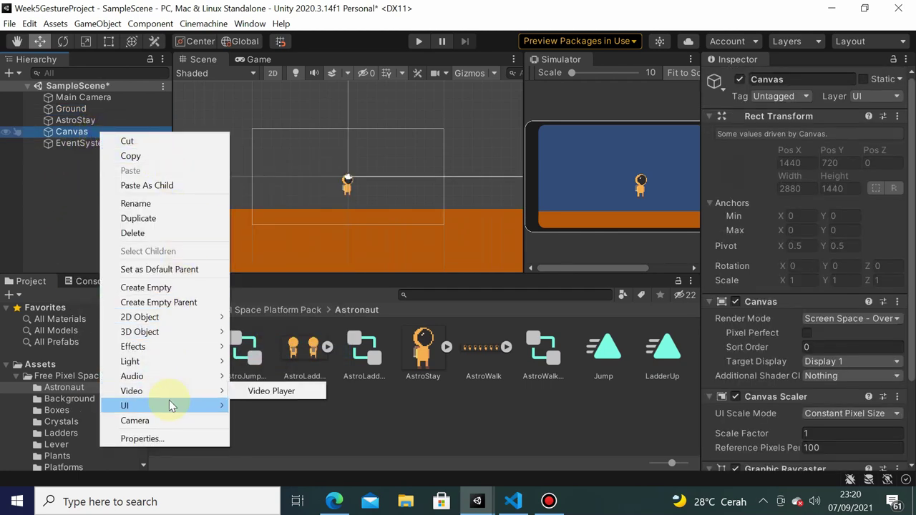
mouse_move(170, 405)
left_click(310, 188)
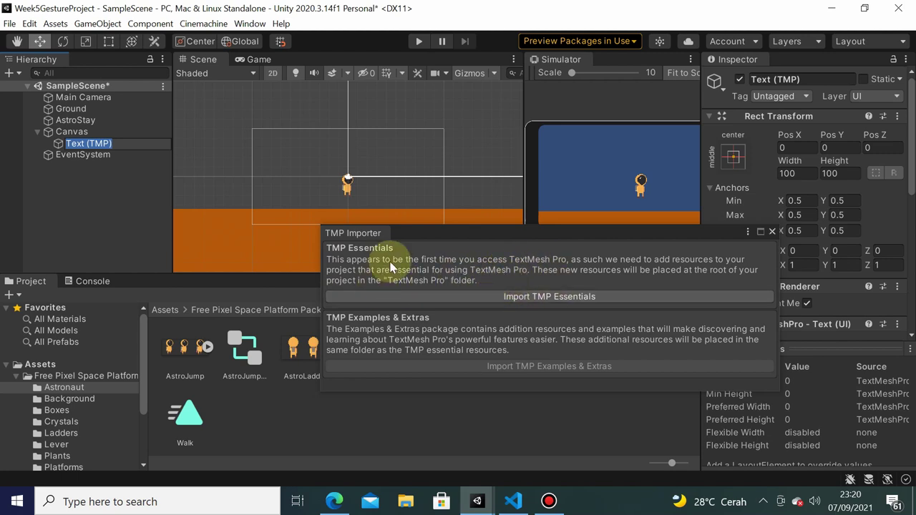
left_click(510, 300)
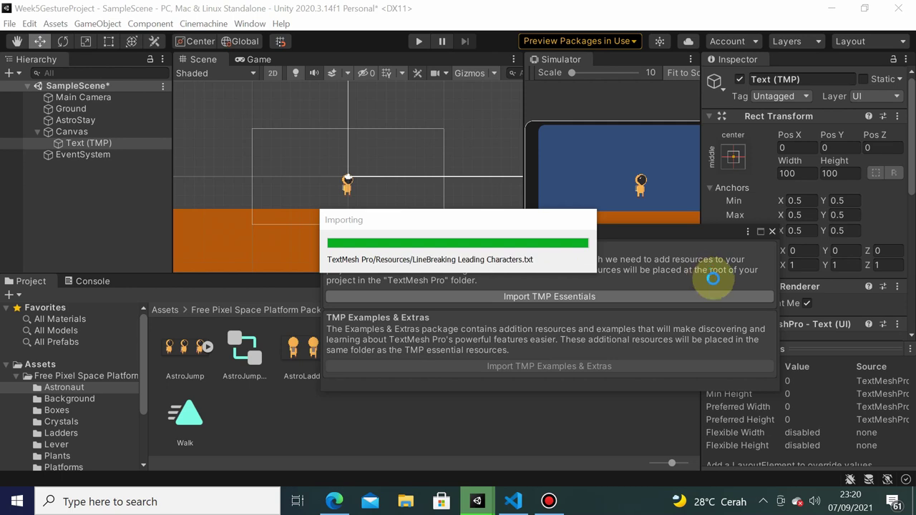
left_click(774, 231)
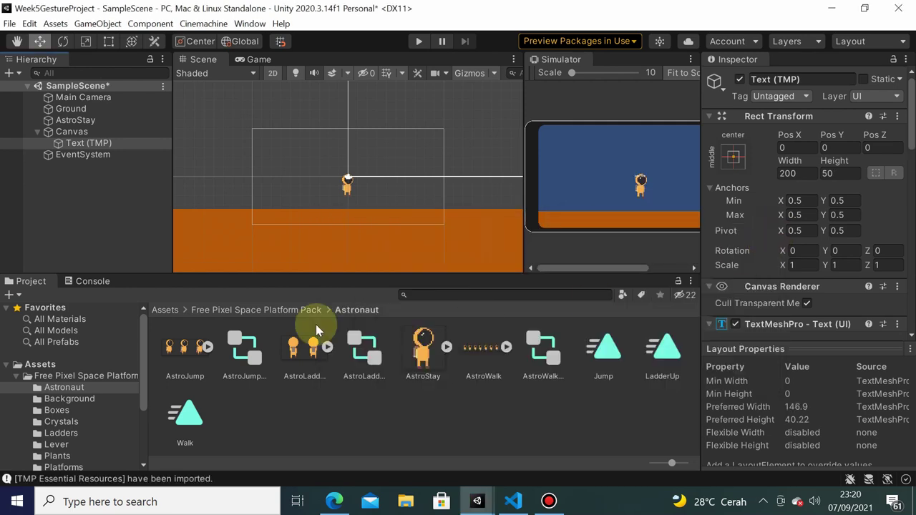
Rename the text object to Debug1 and give it font size 60 and width 400
left_click(91, 143)
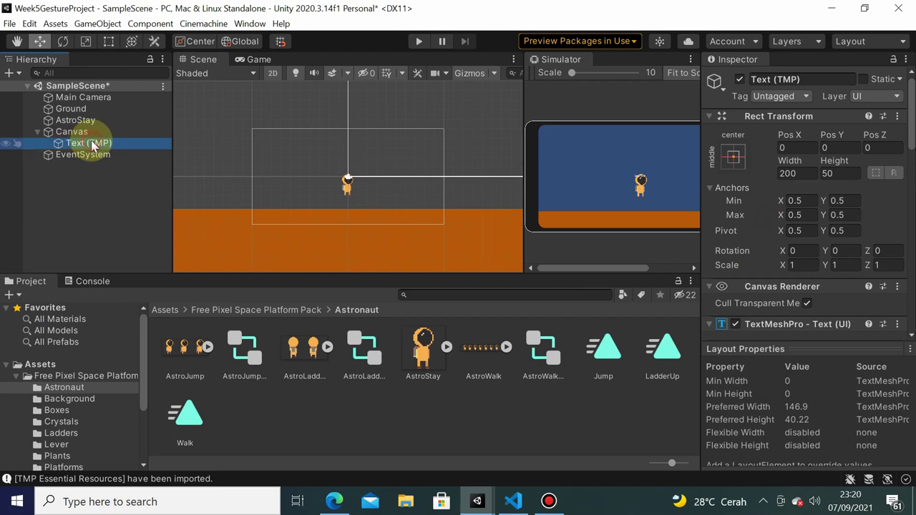
left_click(777, 80)
type("Debug1")
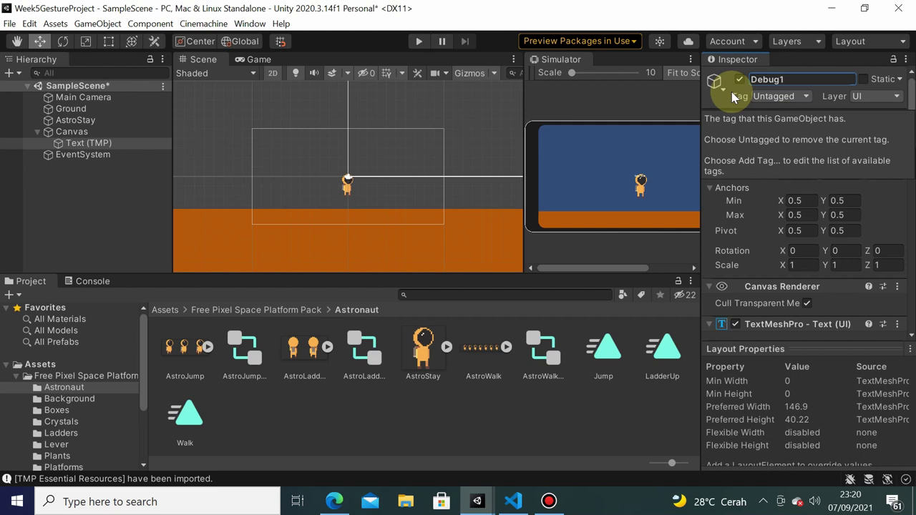
key("Return")
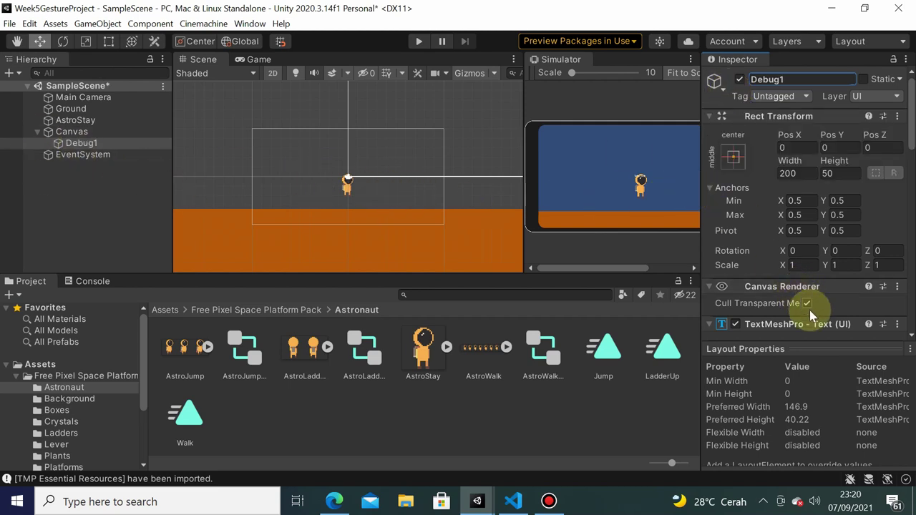
scroll(813, 318, "down", 5)
scroll(807, 186, "up", 3)
left_click(811, 260)
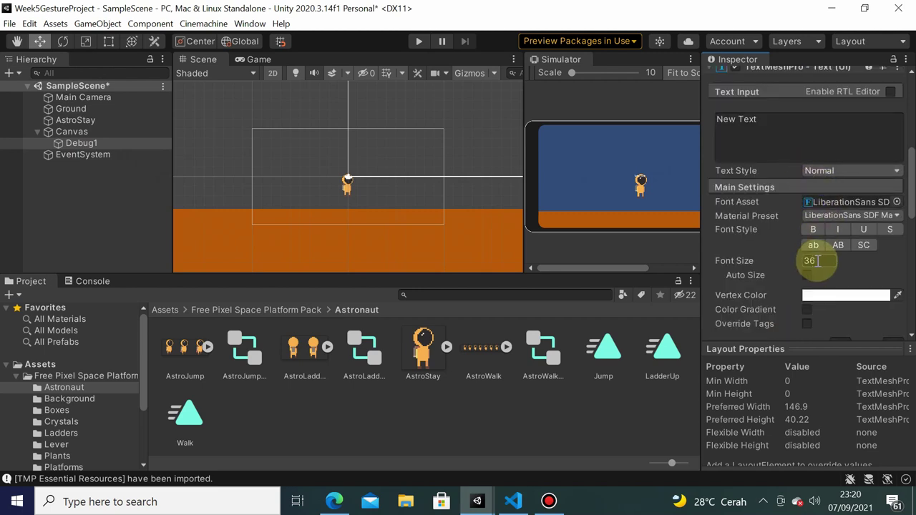
type("60")
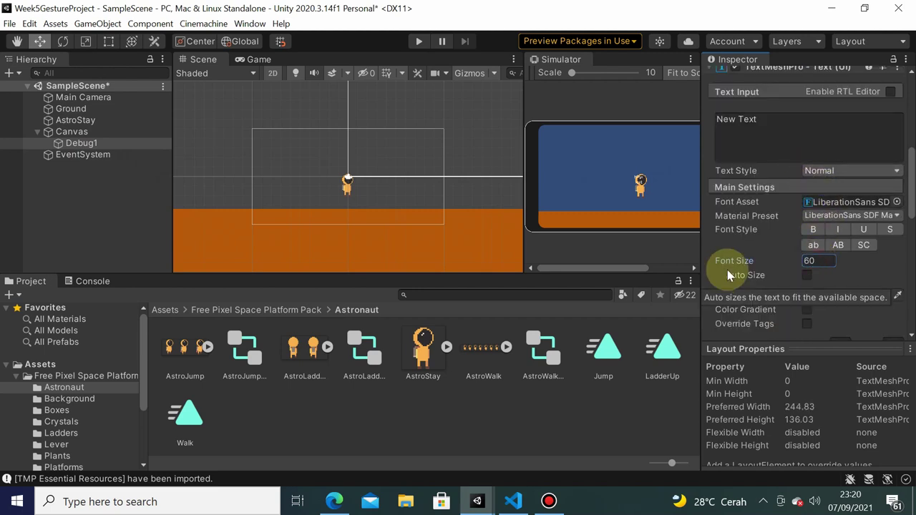
scroll(795, 117, "up", 5)
left_click(794, 174)
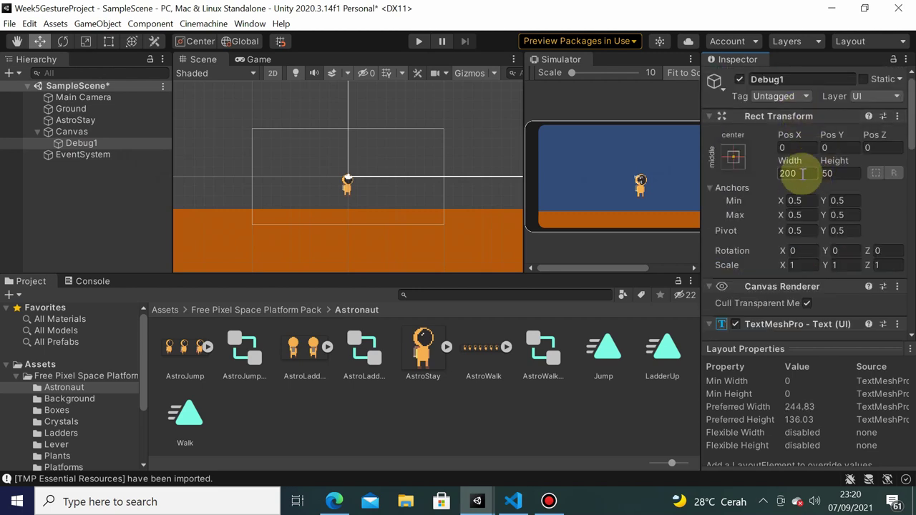
type("400")
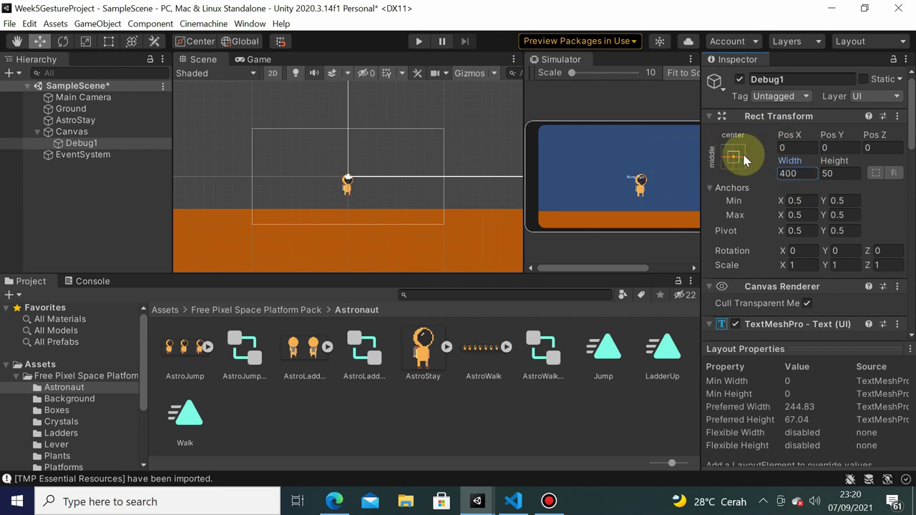
Alt-apply the top-left anchor preset so Debug1 snaps into the top-left corner
scroll(782, 279, "down", 3)
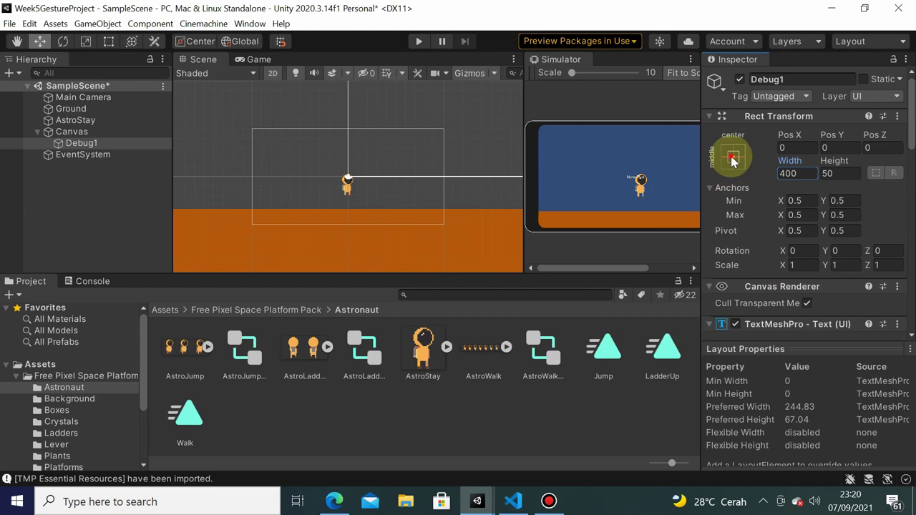
left_click(733, 159)
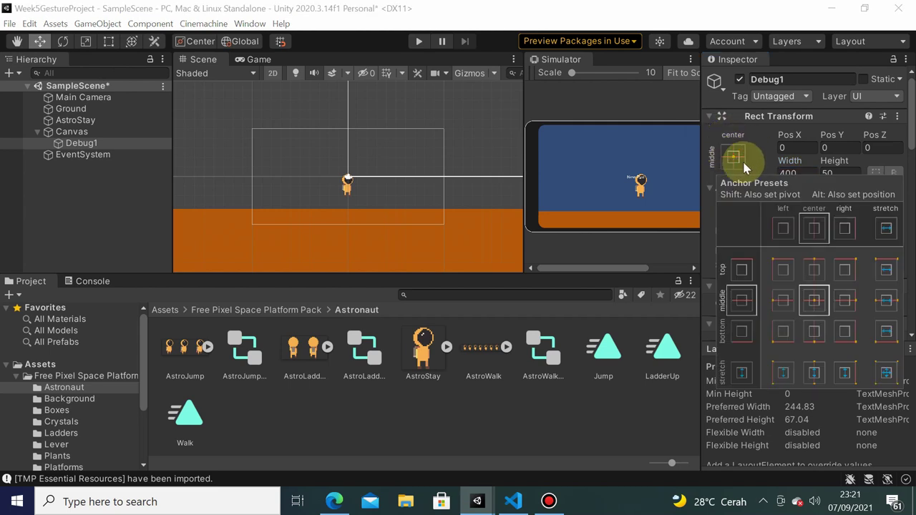
key("alt")
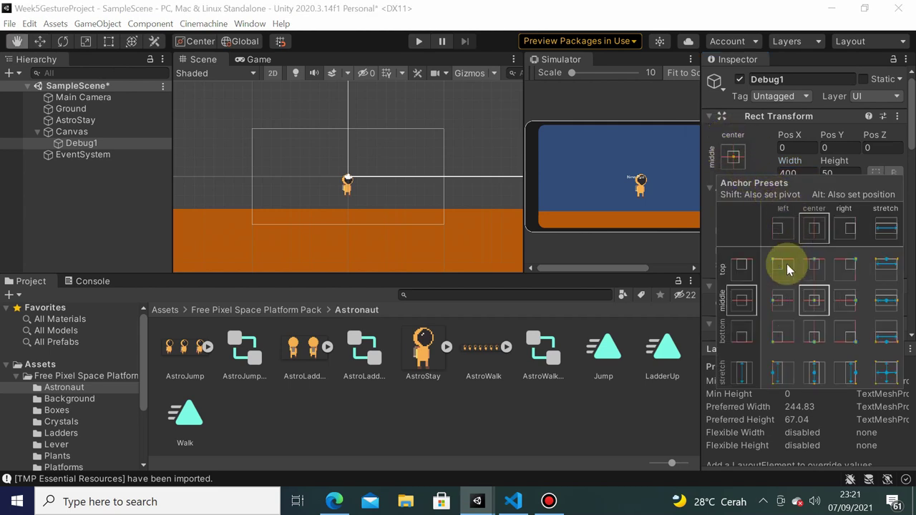
left_click(784, 269, "alt")
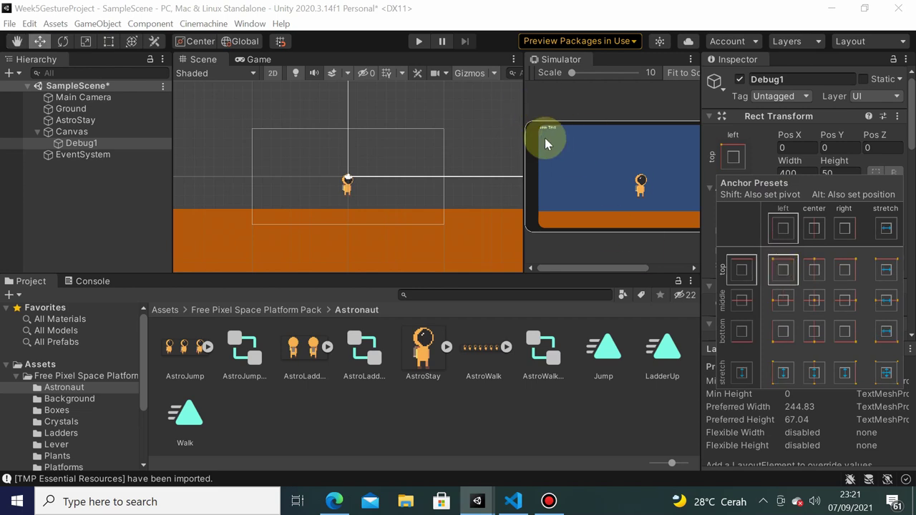
left_click(768, 179)
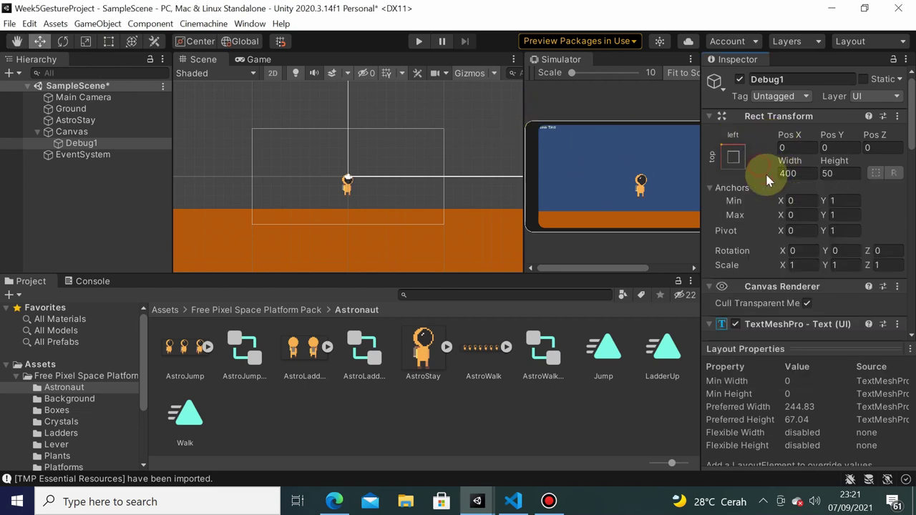
scroll(790, 326, "down", 5)
scroll(771, 267, "down", 5)
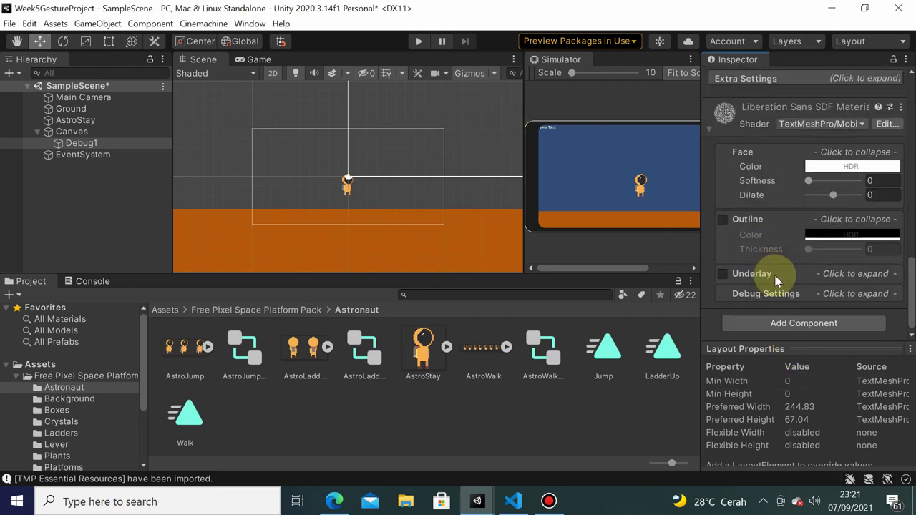
scroll(775, 257, "up", 5)
scroll(757, 208, "up", 5)
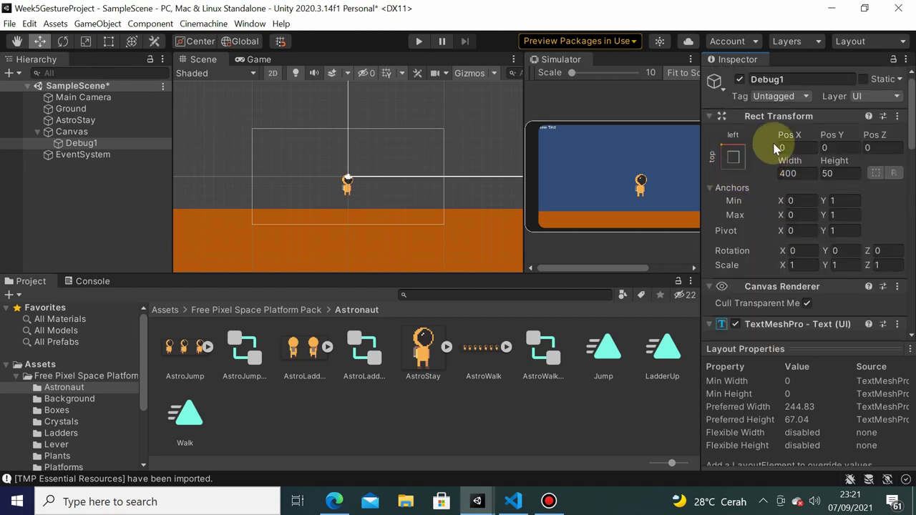
Set the Canvas Scaler to Scale With Screen Size with reference width 1920
left_click(77, 134)
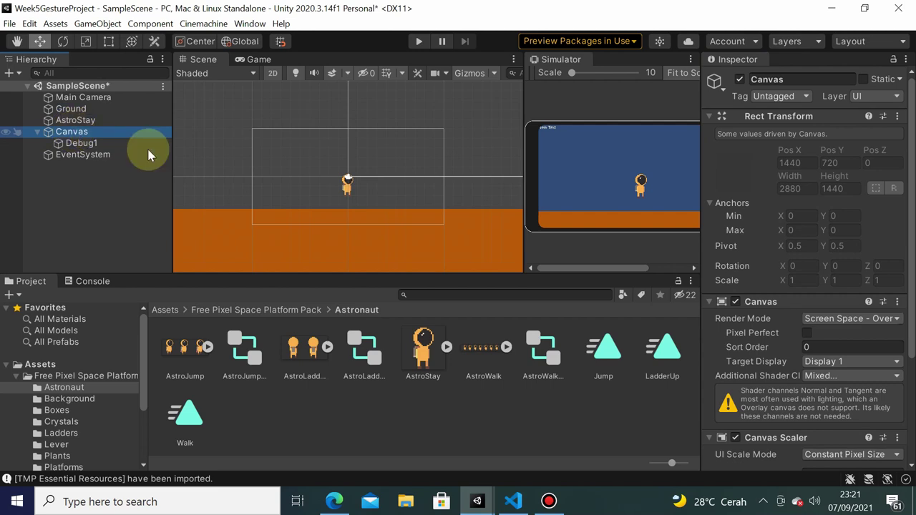
scroll(869, 386, "down", 5)
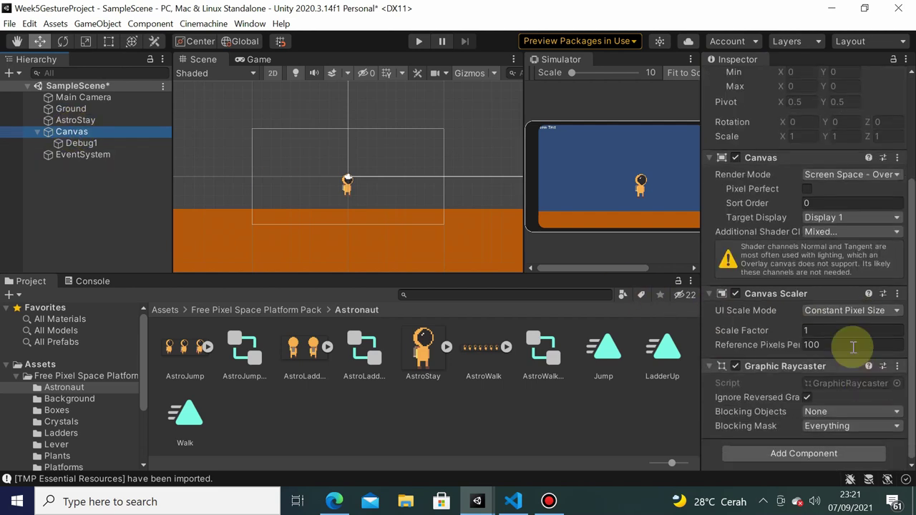
left_click(816, 311)
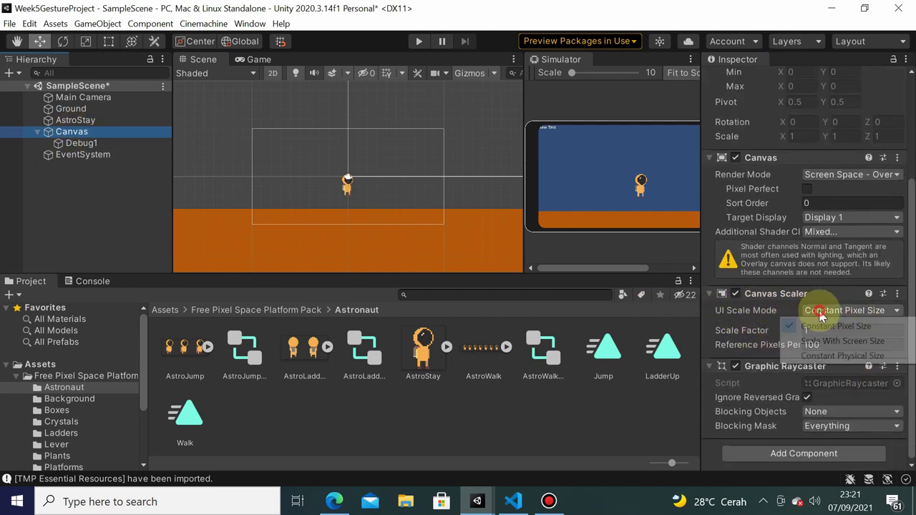
left_click(843, 341)
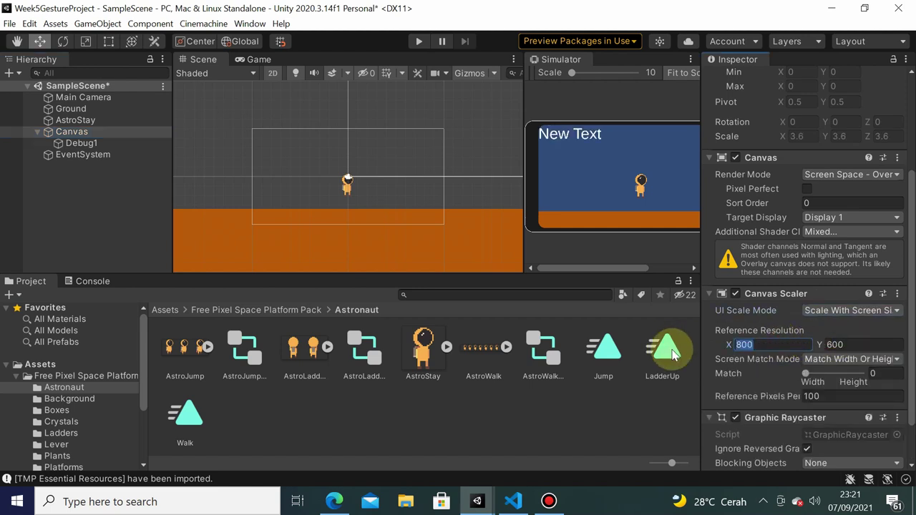
left_click(760, 342)
type("1920")
key("Tab")
type("1800")
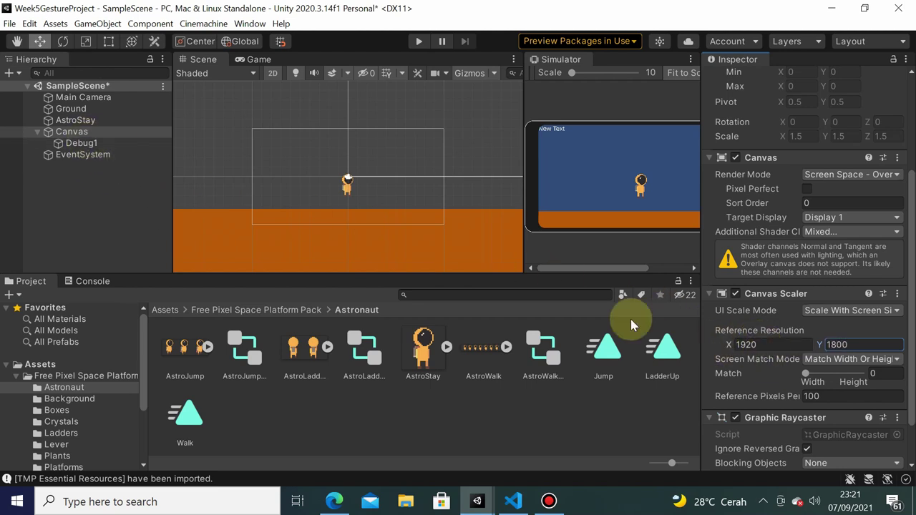
Drag Debug1's position slightly right and down, insetting it from the top-left corner
left_click(81, 143)
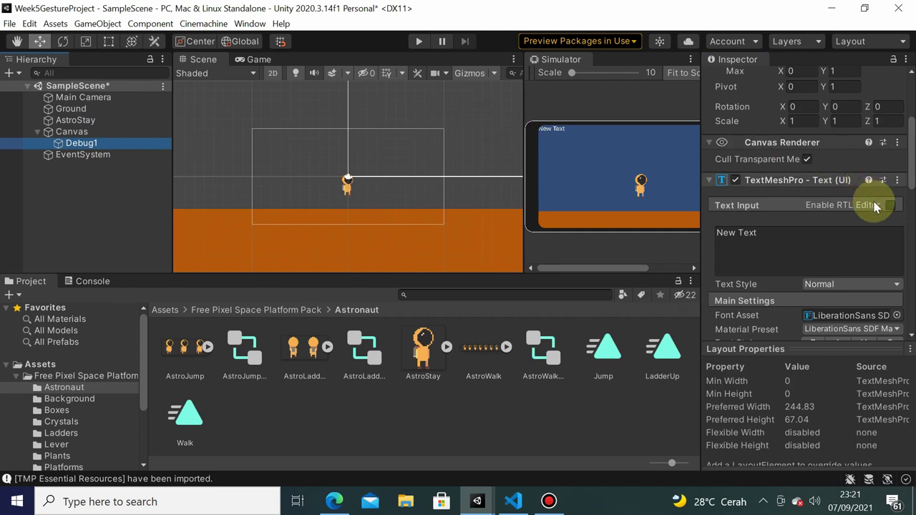
scroll(875, 207, "up", 5)
left_click_drag(790, 134, 850, 134)
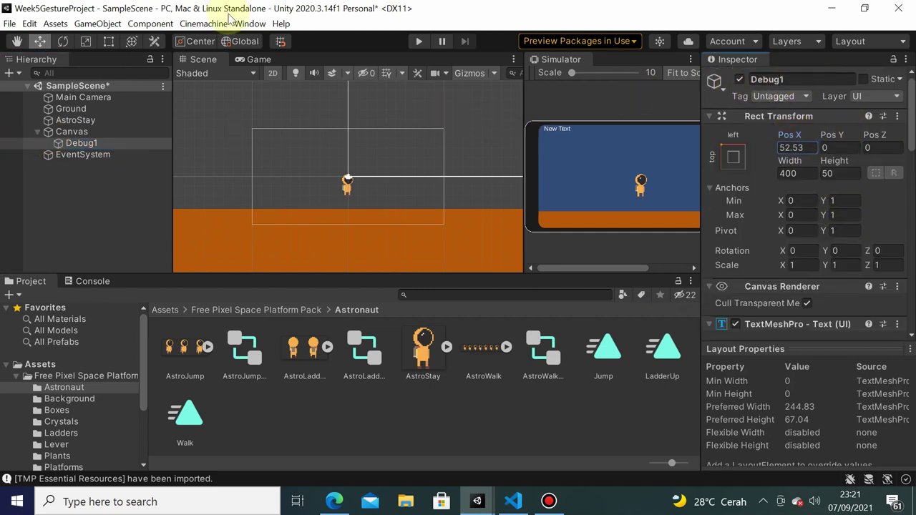
mouse_move(102, 131)
left_mouse_down()
mouse_move(336, 500)
mouse_move(880, 126)
mouse_move(849, 508)
mouse_move(27, 132)
left_mouse_up()
left_click_drag(22, 230, 21, 174)
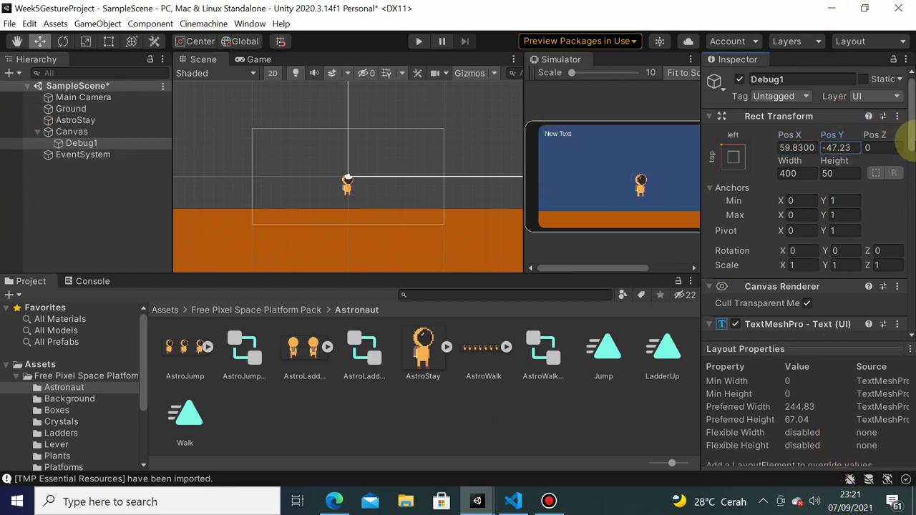
Duplicate Debug1 and rename the copy Debug2
left_click(80, 134)
left_click(90, 145)
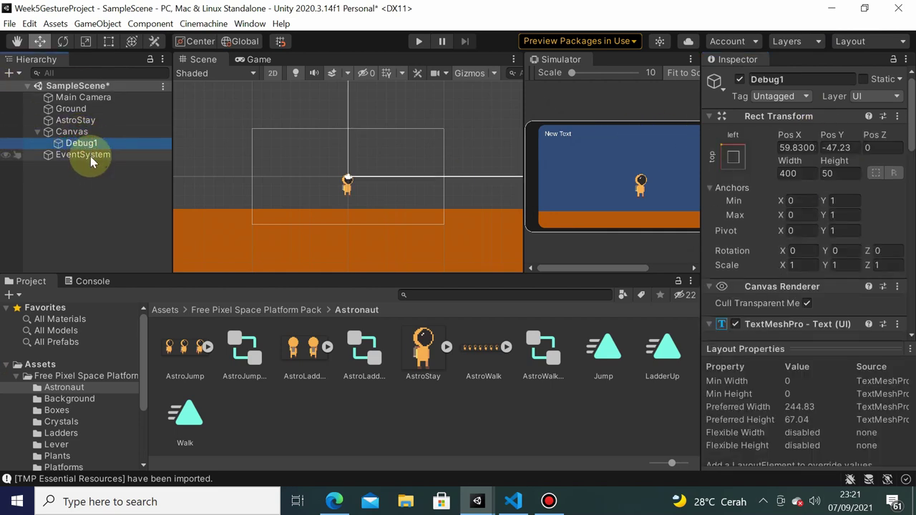
key("ctrl+d")
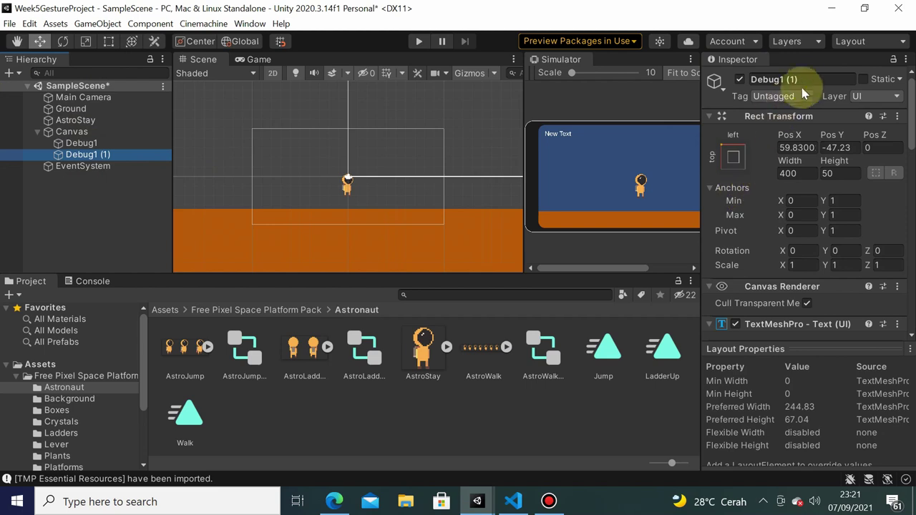
left_click(790, 81)
type("2")
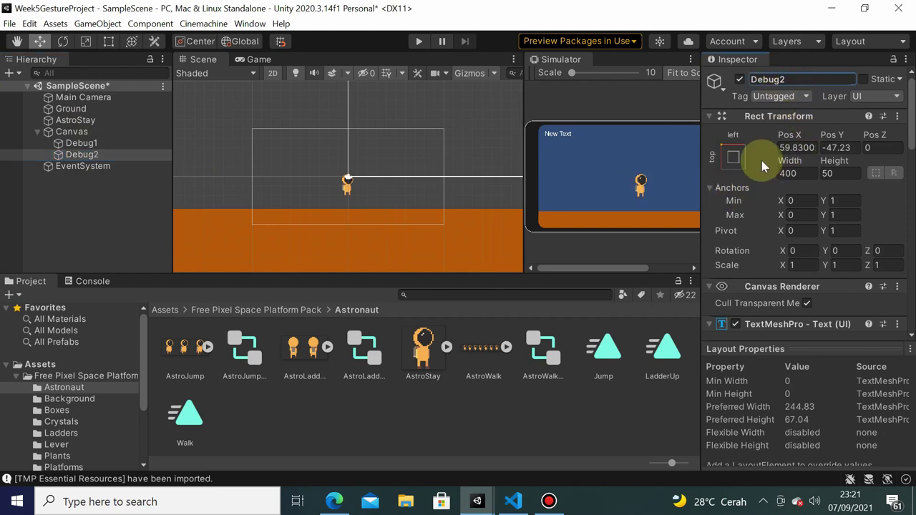
left_click_drag(526, 159, 265, 172)
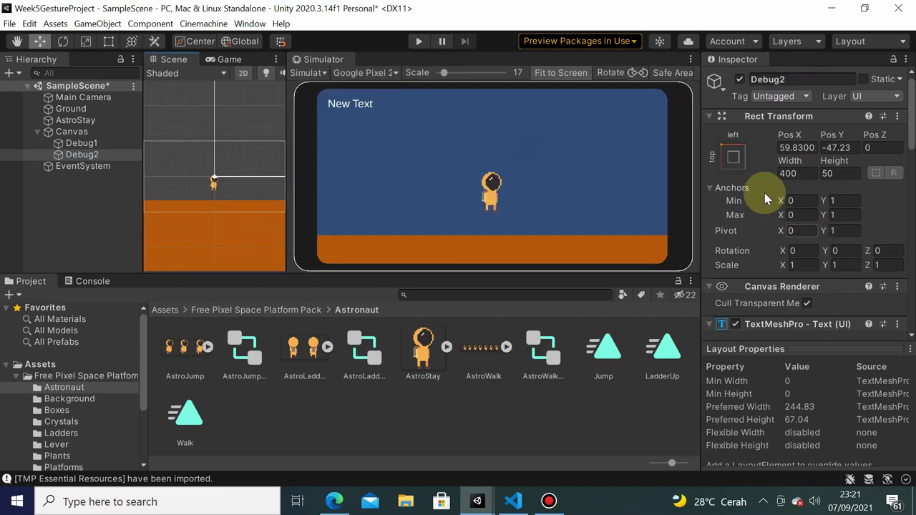
Anchor Debug2 top-right with pivot and position, offset to X 57.85, Y -48.83
left_click(732, 157)
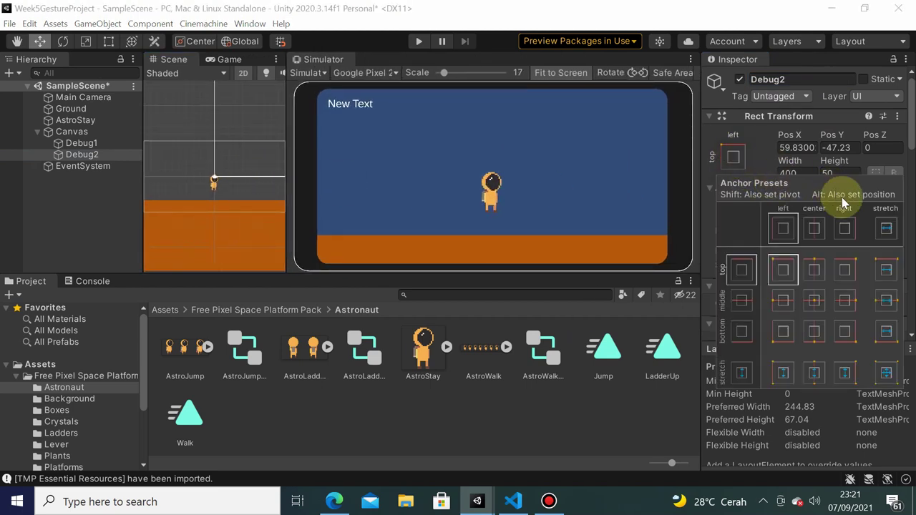
key("shift+alt")
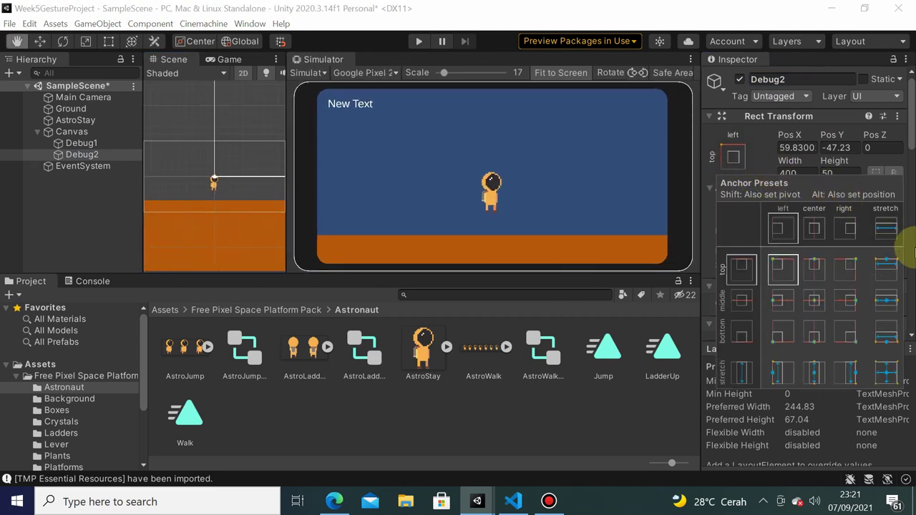
left_click(846, 262, "alt+shift")
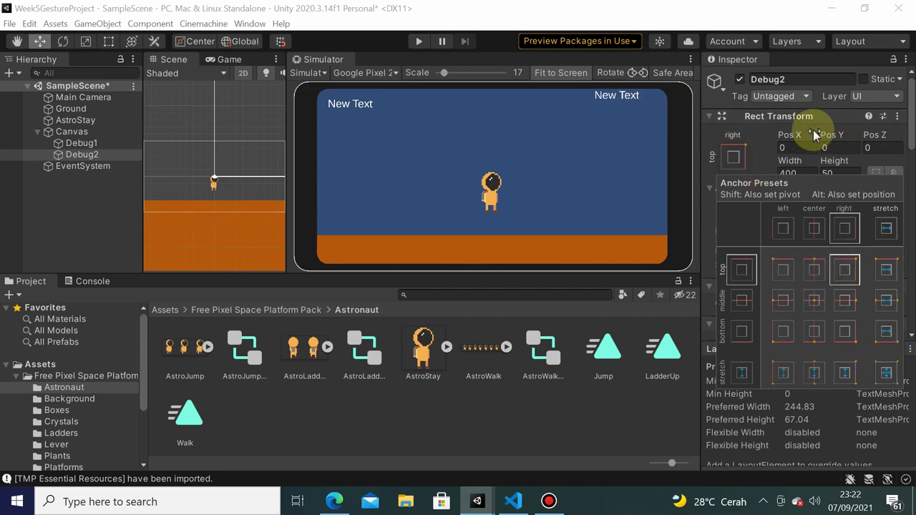
left_click_drag(830, 136, 844, 141)
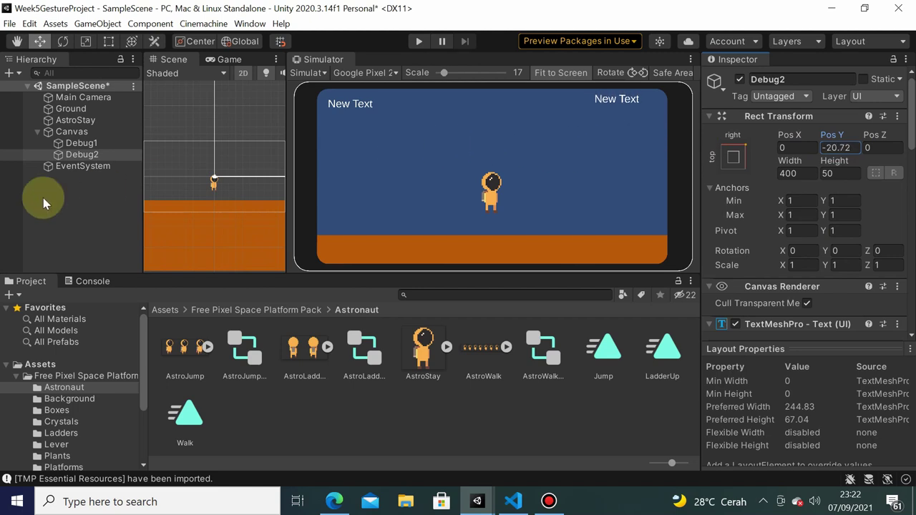
mouse_move(43, 198)
left_mouse_down()
mouse_move(780, 131)
mouse_move(151, 143)
left_mouse_up()
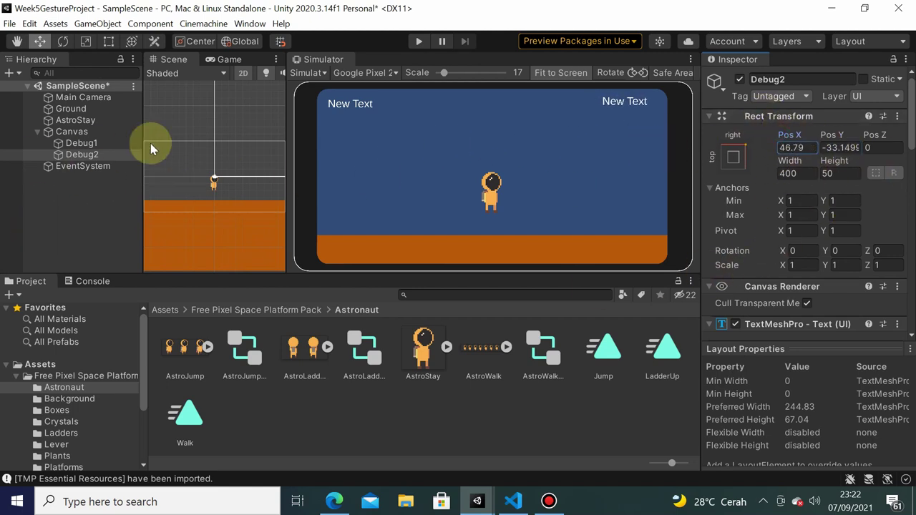
left_click_drag(360, 178, 337, 179)
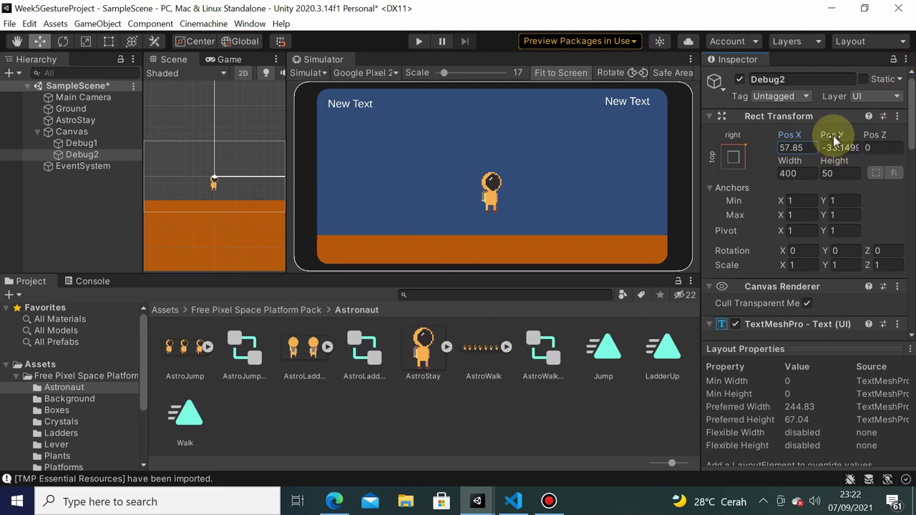
left_click_drag(798, 130, 546, 136)
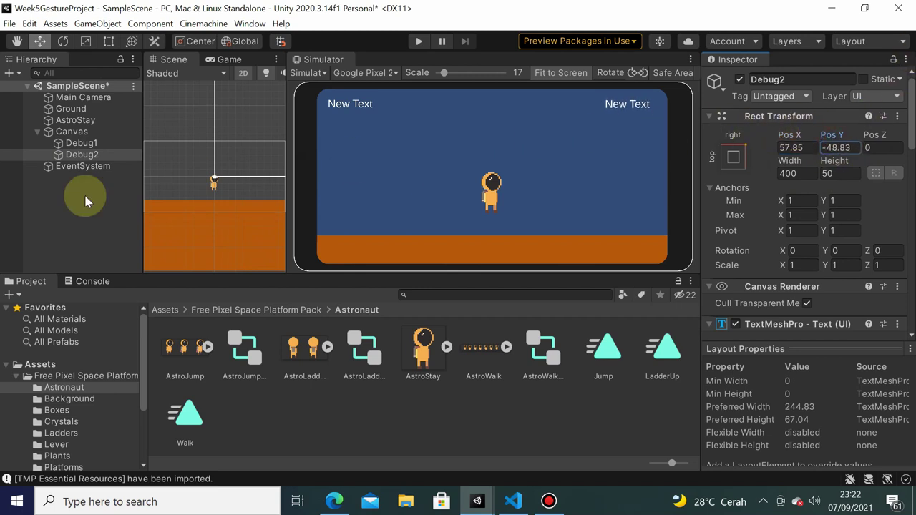
left_click(91, 157)
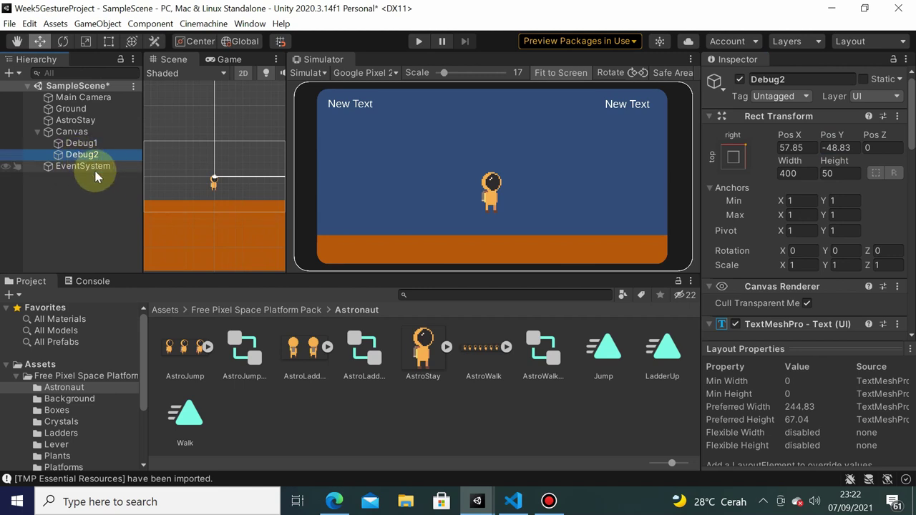
Duplicate Debug2 into a new label named Debug3
key("ctrl+d")
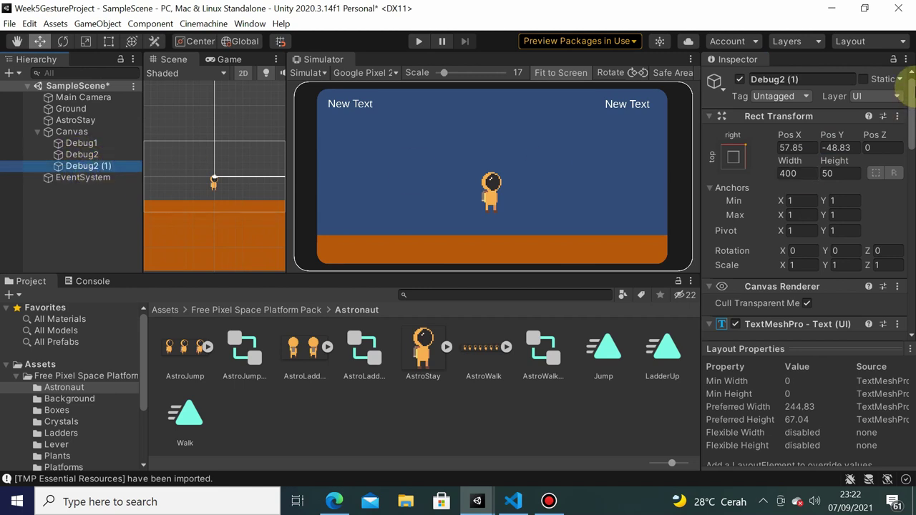
left_click(807, 78)
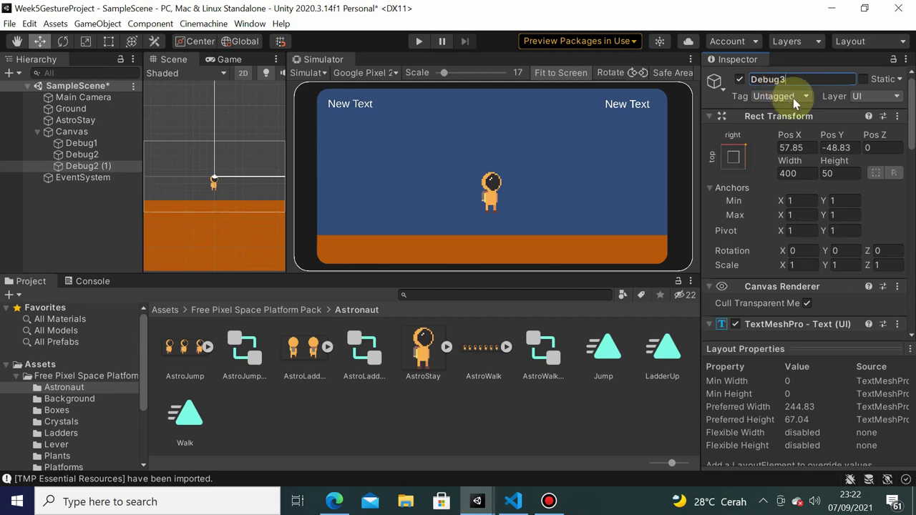
left_click(807, 80)
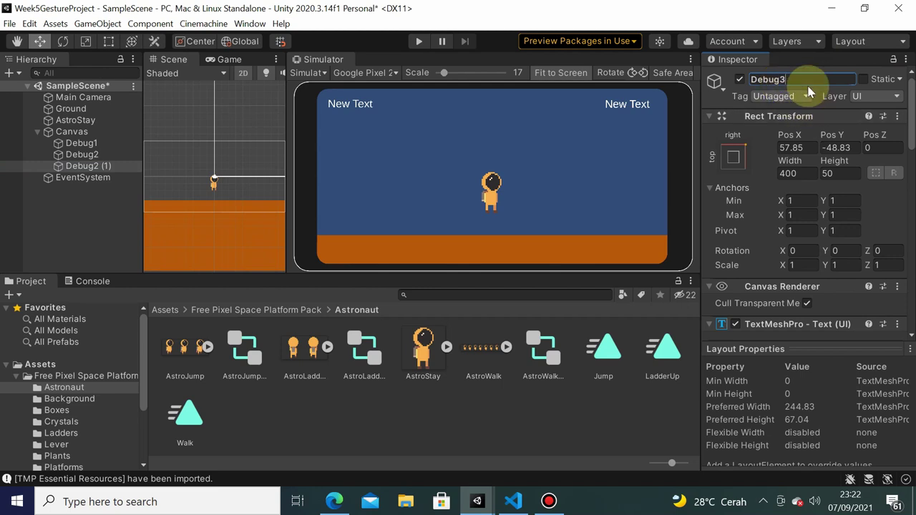
Anchor Debug3 at middle-centre (X 0, Y 0) and start Play mode
left_click(742, 159)
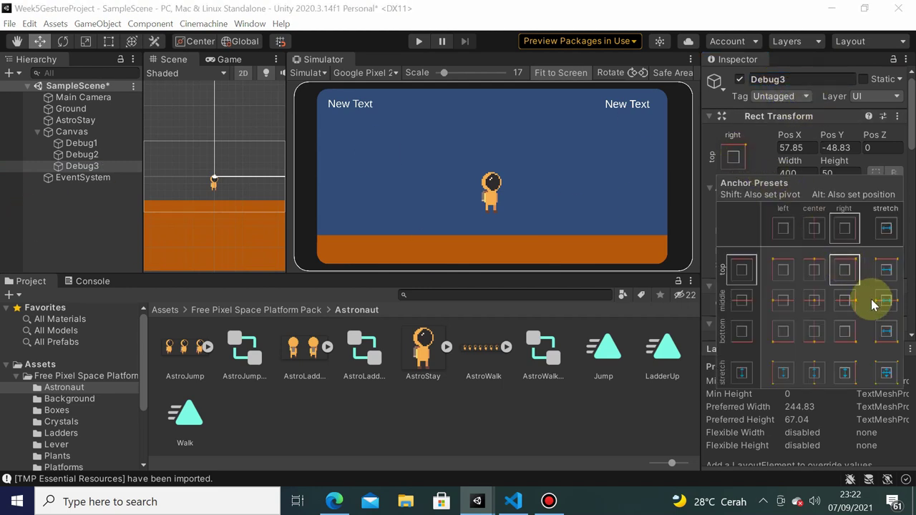
left_click(818, 307, "alt+shift")
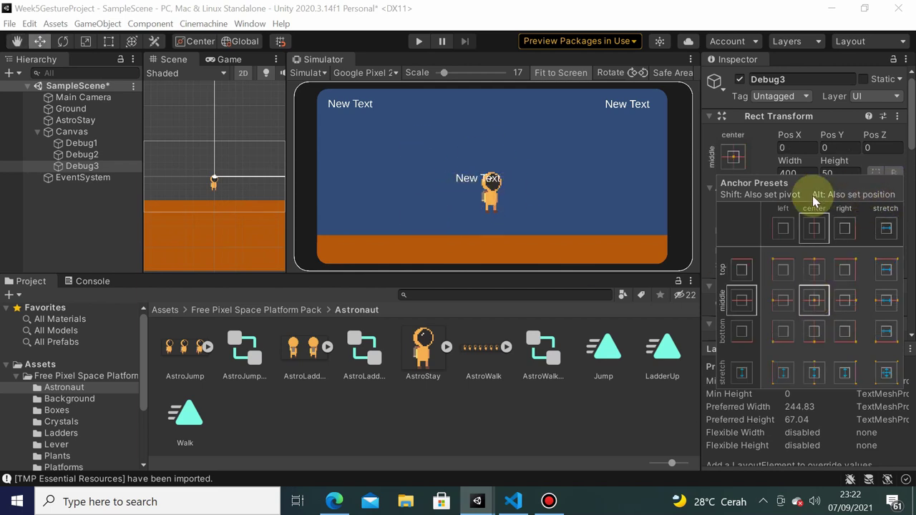
left_click(761, 154)
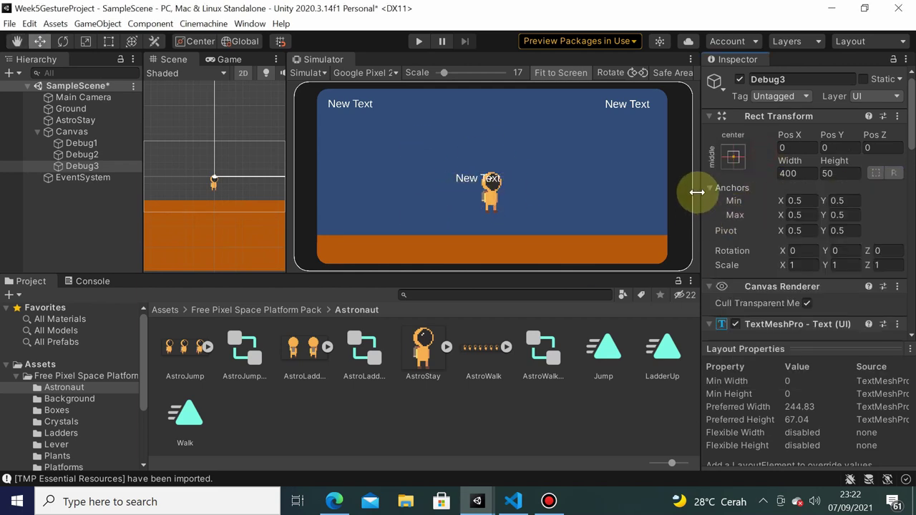
left_click(419, 40)
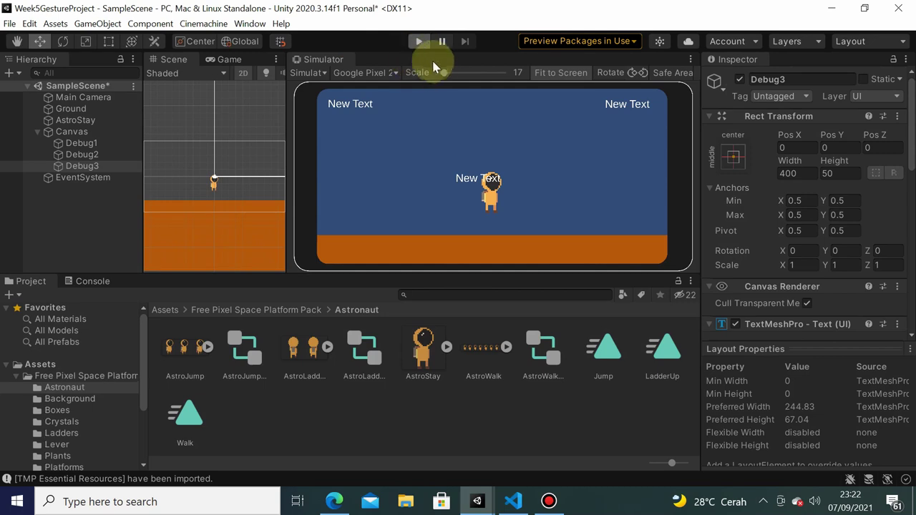
Stop Play, replace EventSystem's module with InputSystemUIInputModule, then play and stop to verify
left_click(297, 367)
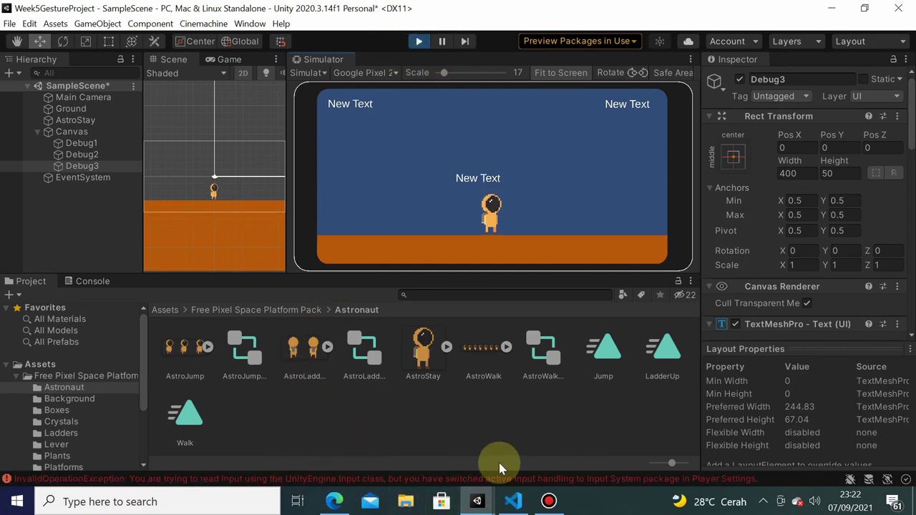
left_click(419, 41)
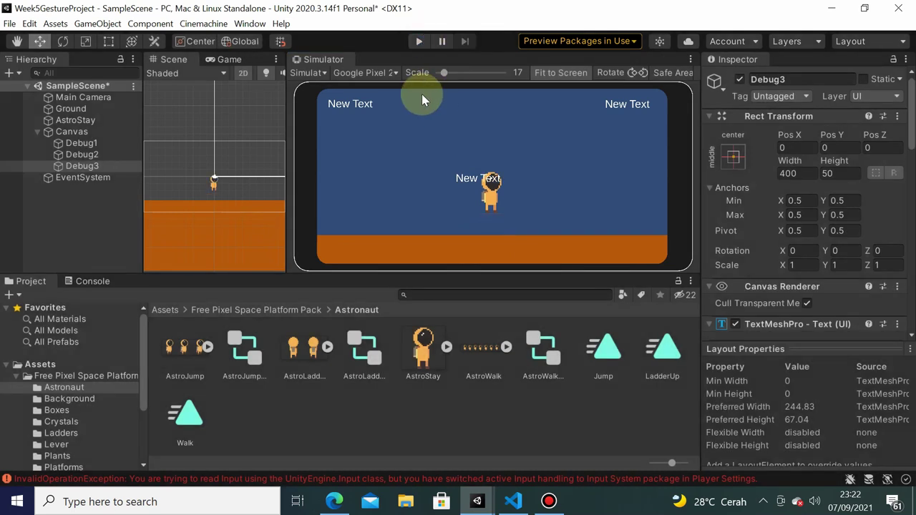
left_click(90, 183)
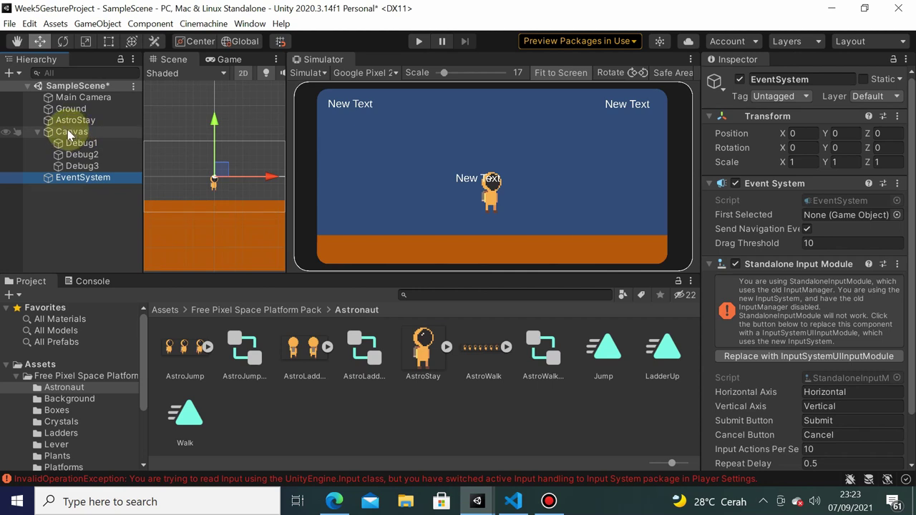
left_click(795, 357)
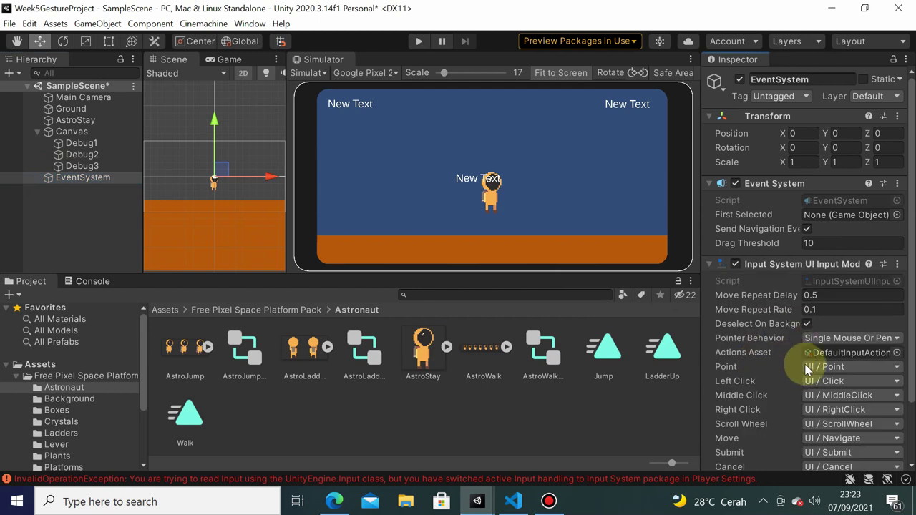
left_click_drag(368, 148, 402, 148)
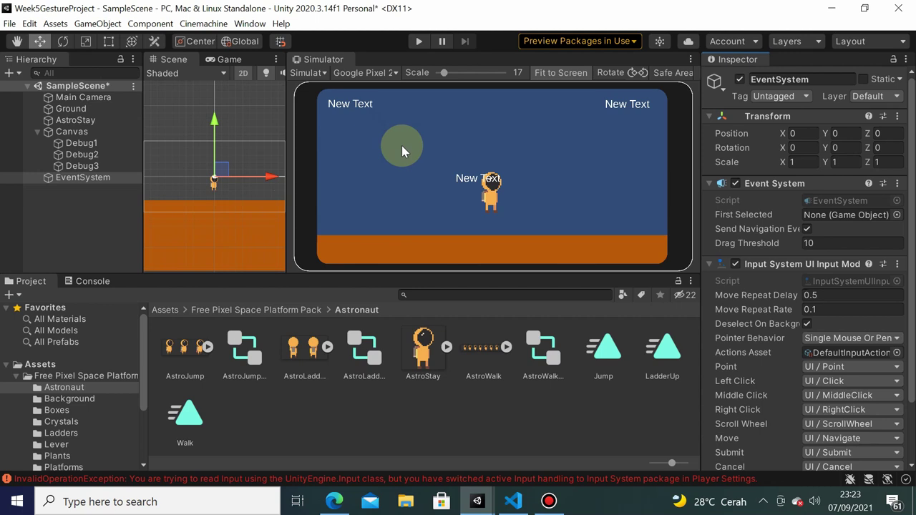
left_click(419, 41)
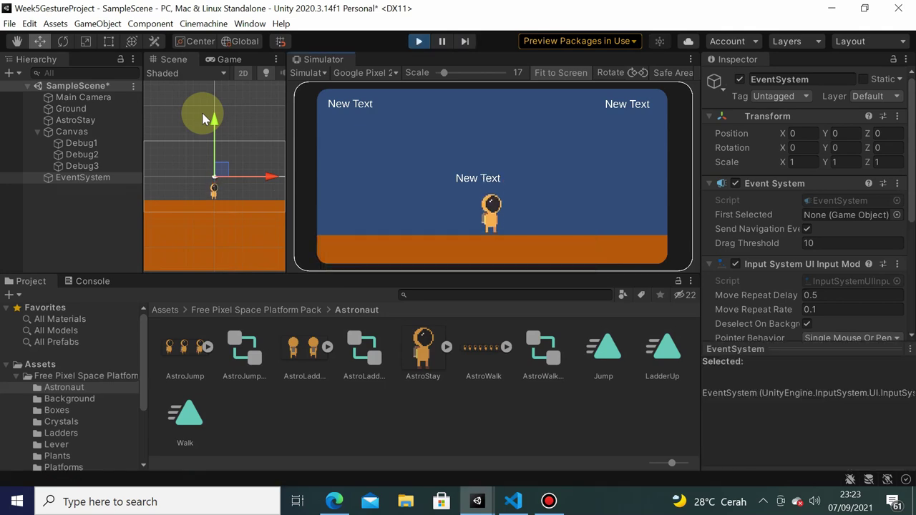
left_click(419, 41)
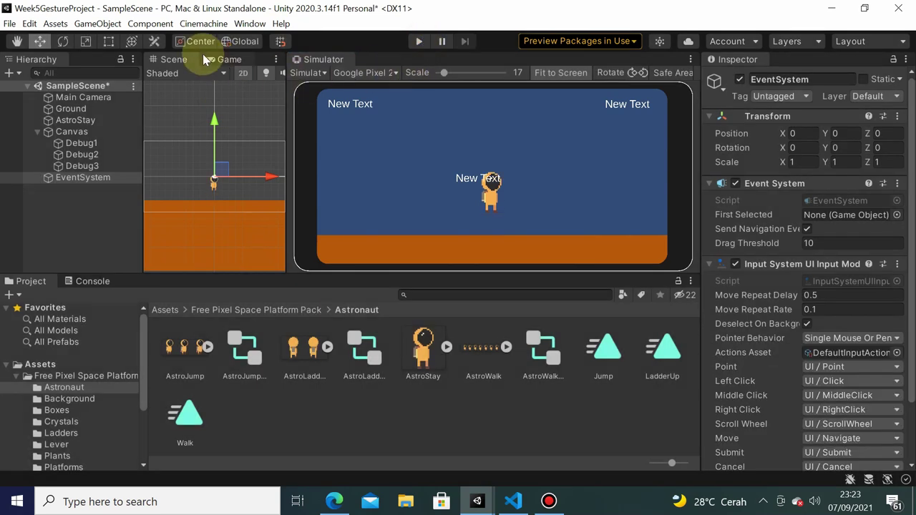
Create a Cinemachine 2D camera and set AstroStay as its Follow and Look At targets
left_click(204, 23)
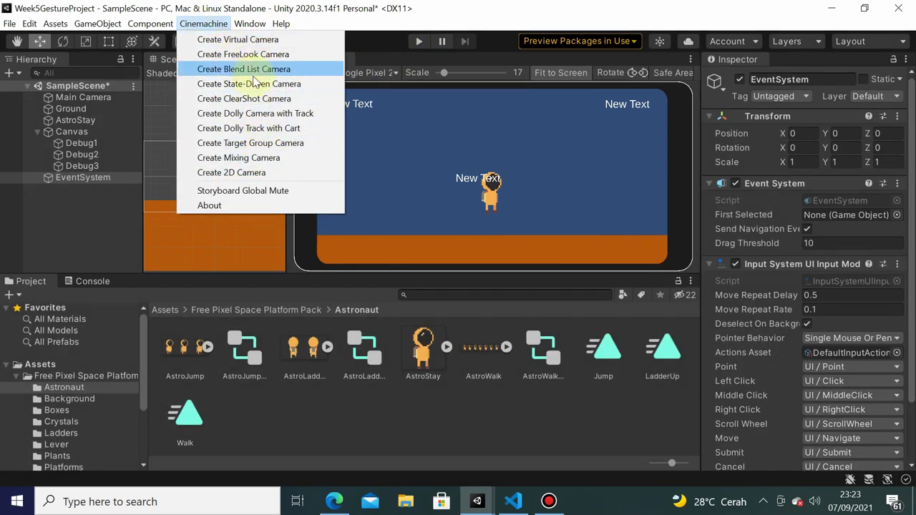
left_click(233, 173)
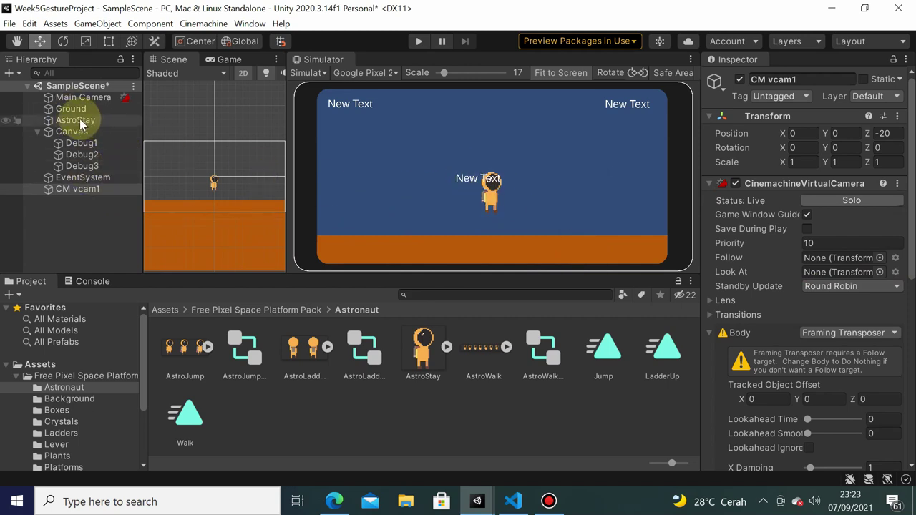
left_click_drag(82, 121, 845, 259)
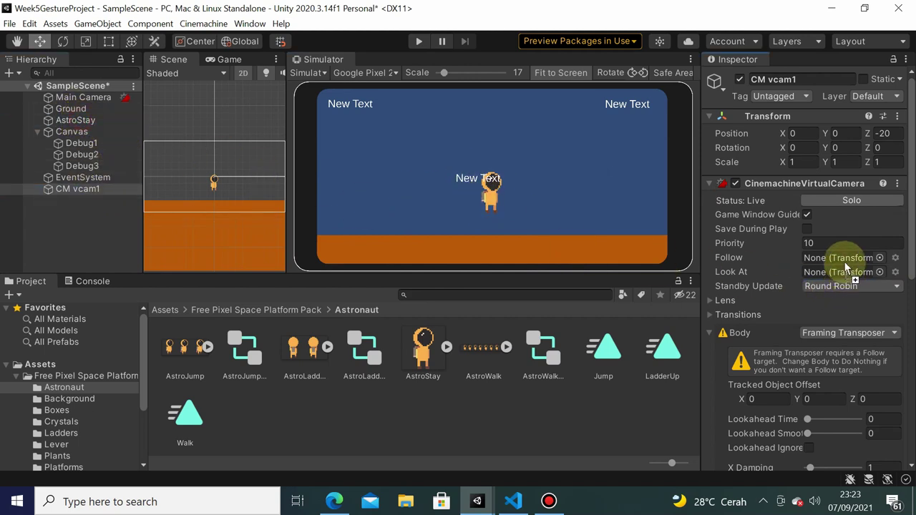
mouse_move(77, 120)
left_mouse_down()
mouse_move(813, 313)
mouse_move(841, 272)
left_mouse_up()
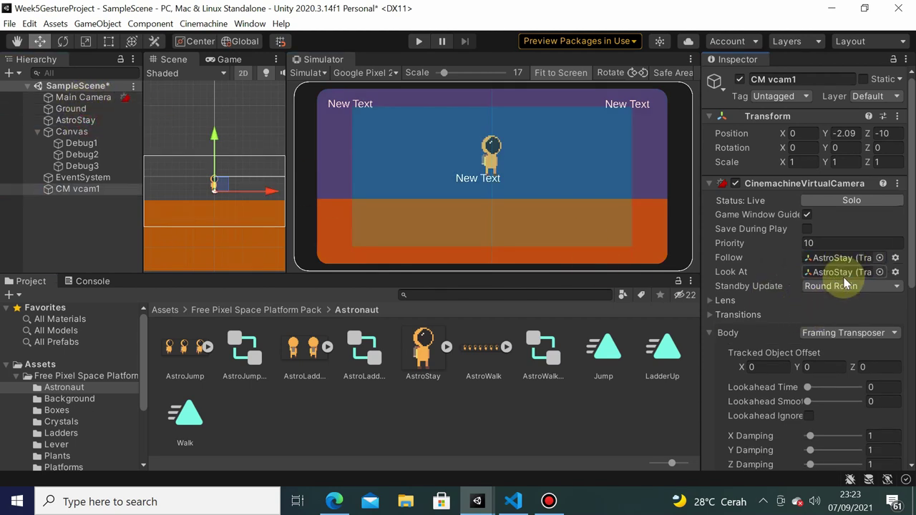
Play the scene, drag on the astronaut to test the camera, then stop
left_click(419, 41)
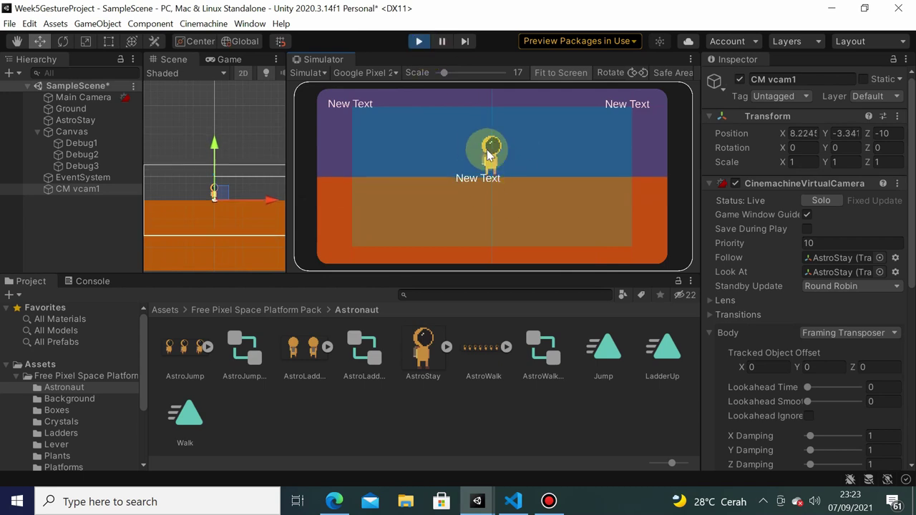
mouse_move(499, 188)
left_mouse_down()
mouse_move(493, 168)
mouse_move(205, 193)
left_mouse_up()
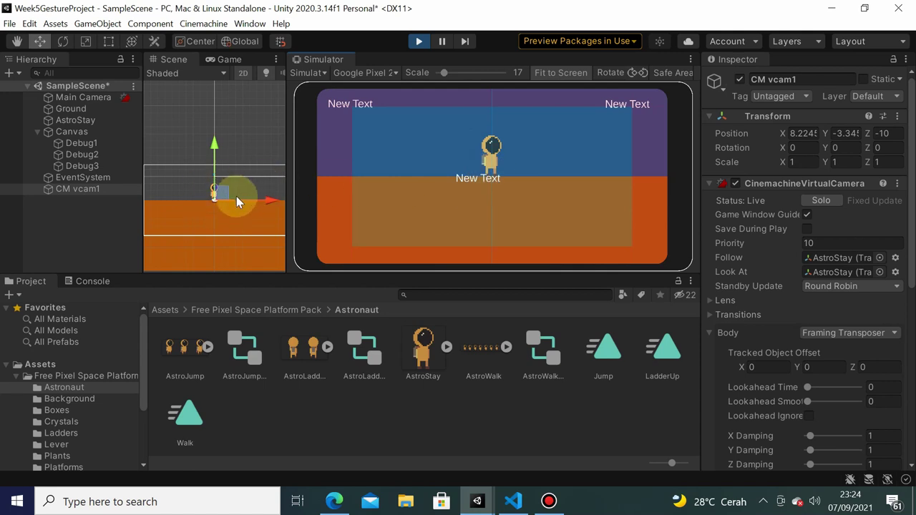
left_click(419, 41)
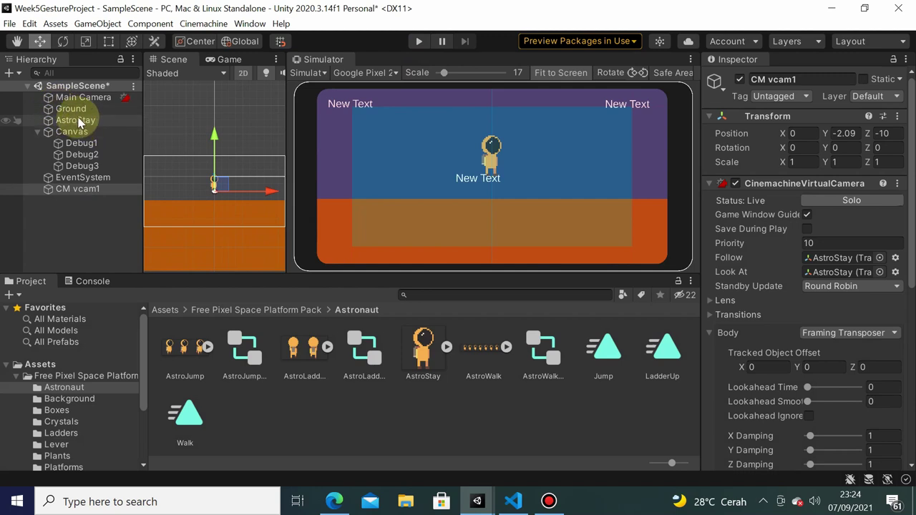
Create an empty child TargetLookAt under AstroStay and raise it to Y 5.7
left_click(56, 120)
left_click_drag(55, 120, 76, 123)
right_click(76, 123)
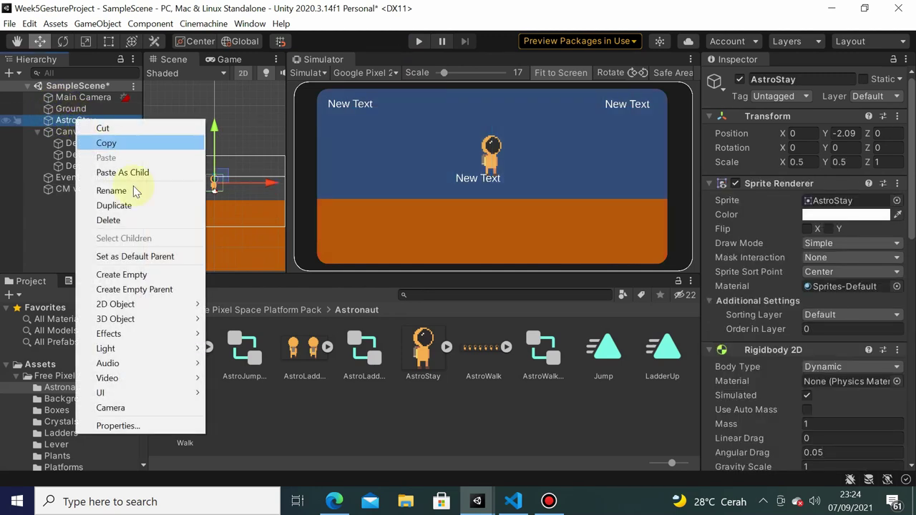
left_click(174, 276)
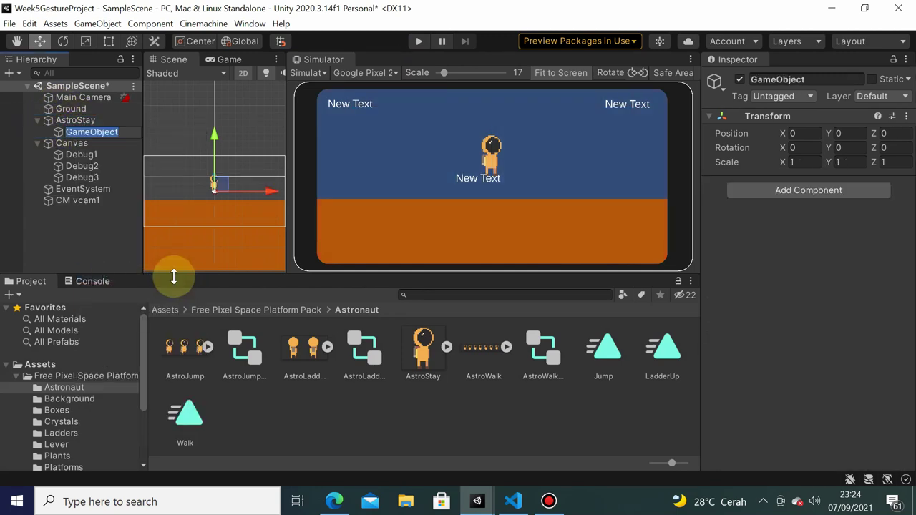
type("TargetLookAt")
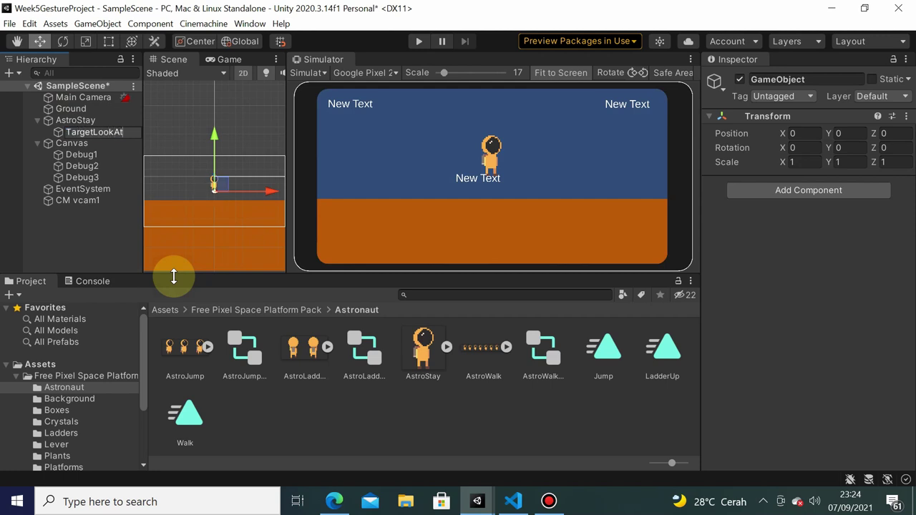
key("Return")
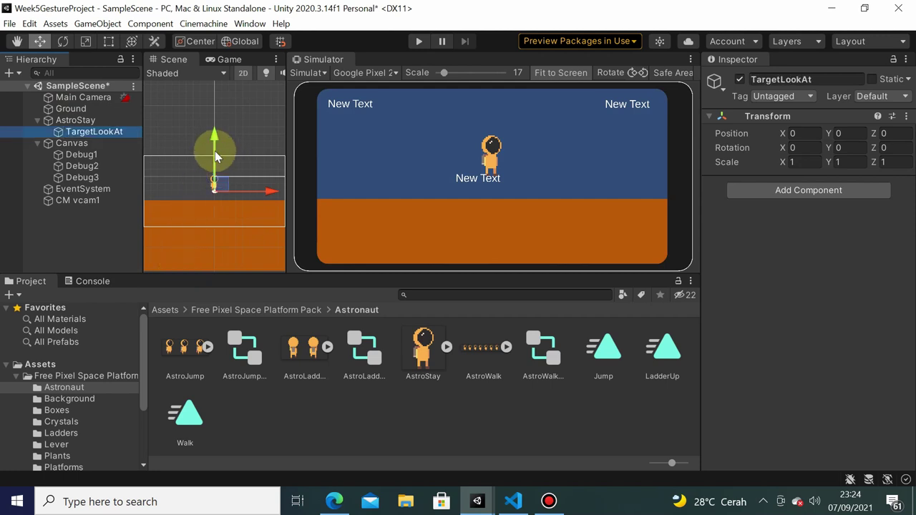
left_click_drag(214, 149, 216, 127)
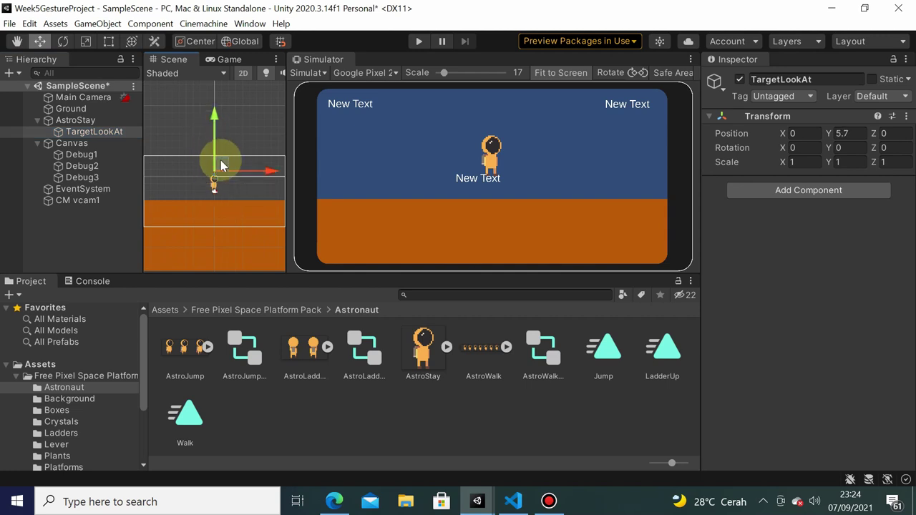
left_click(90, 201)
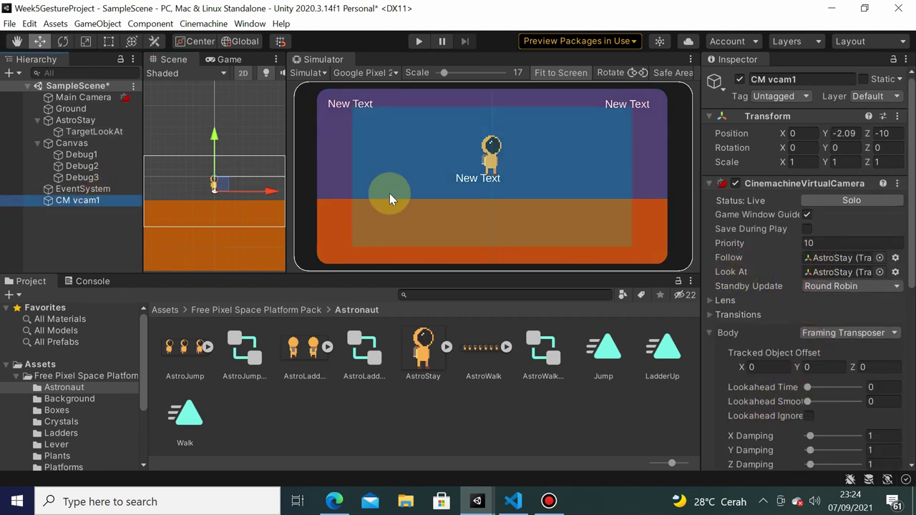
Set TargetLookAt as CM vcam1's Follow and Look At target, then play and stop
mouse_move(100, 132)
left_mouse_down()
mouse_move(756, 302)
mouse_move(825, 263)
left_mouse_up()
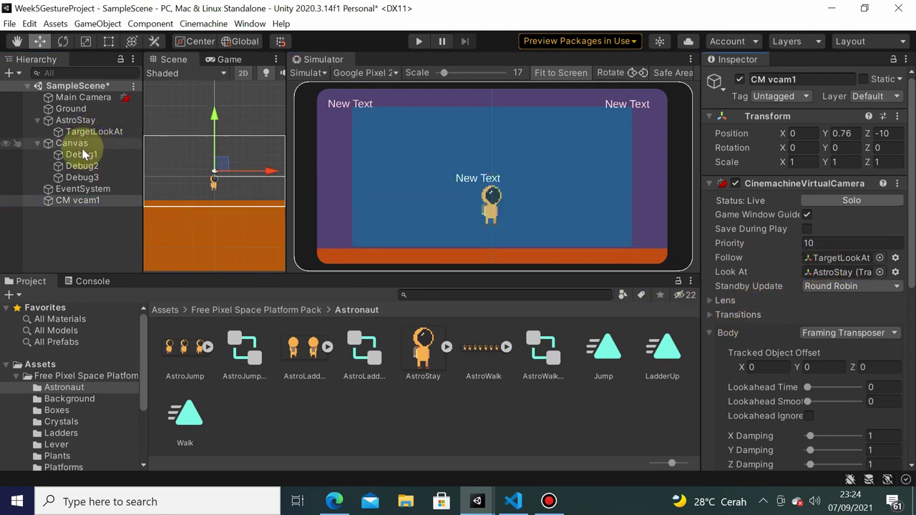
mouse_move(100, 132)
left_mouse_down()
mouse_move(692, 307)
mouse_move(839, 272)
left_mouse_up()
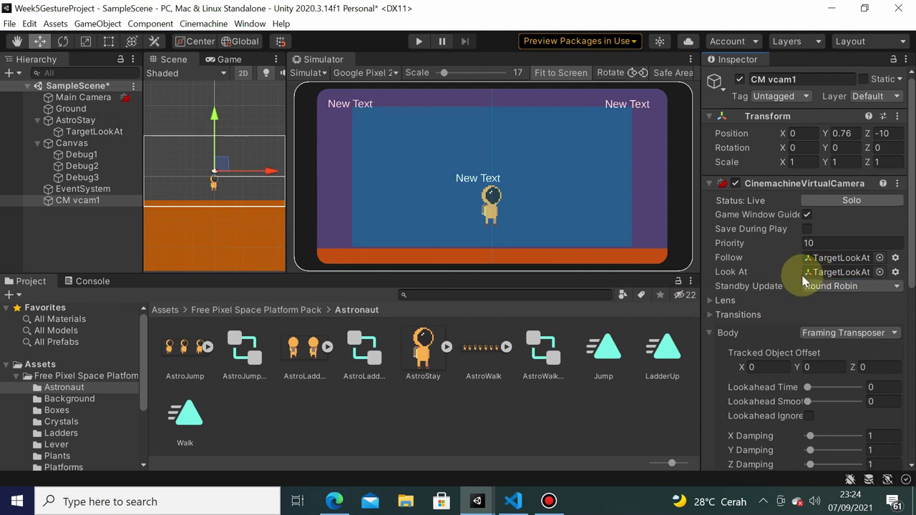
left_click(419, 41)
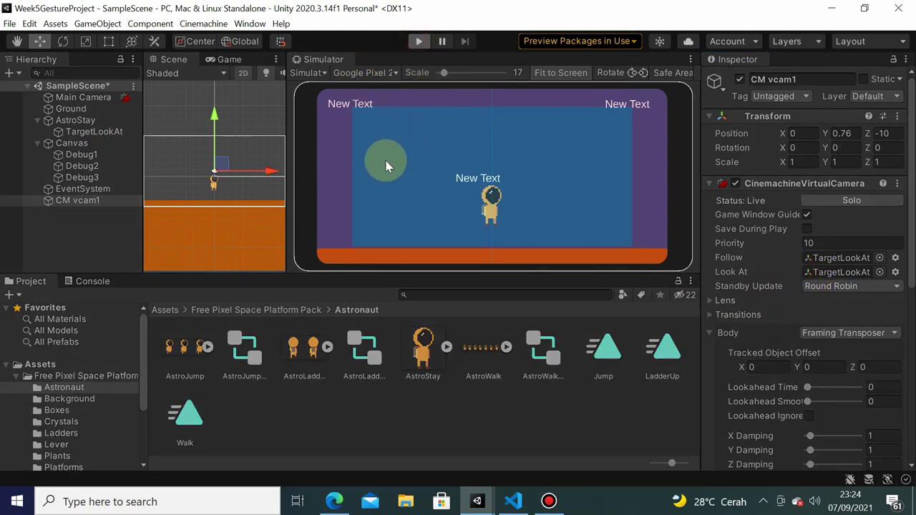
left_click(416, 41)
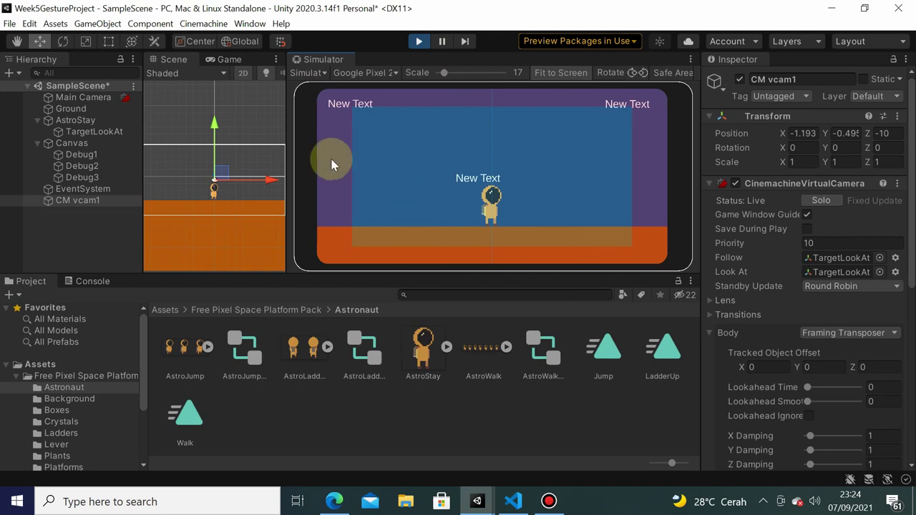
left_click(419, 44)
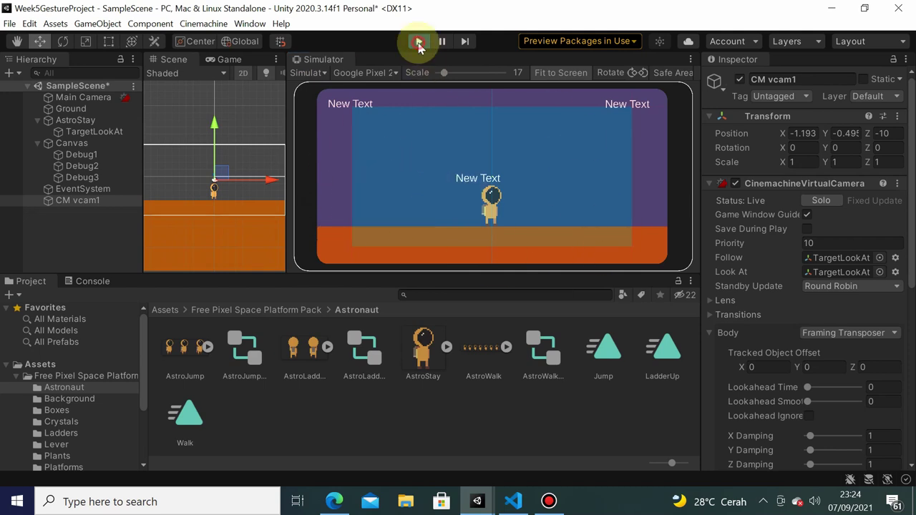